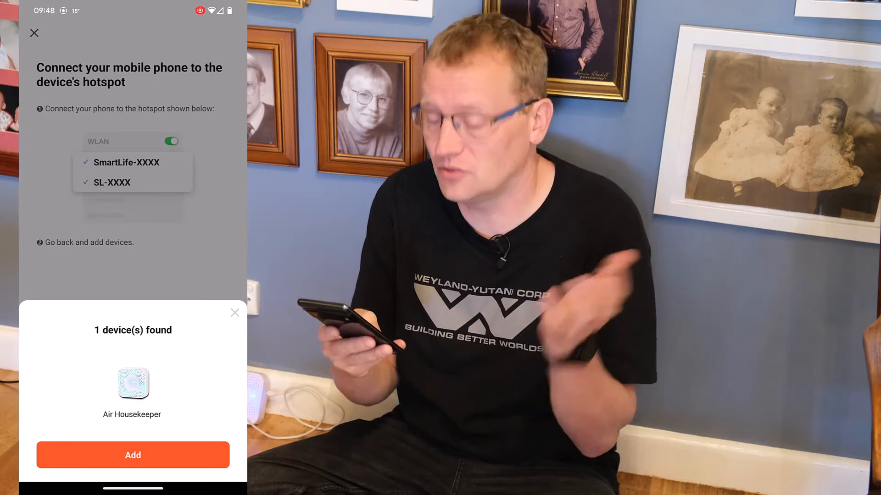
# Add the discovered Air Housekeeper device, rename it "Media Room Air Housekeeper", and finish the device setup.
pyautogui.click(150, 452)
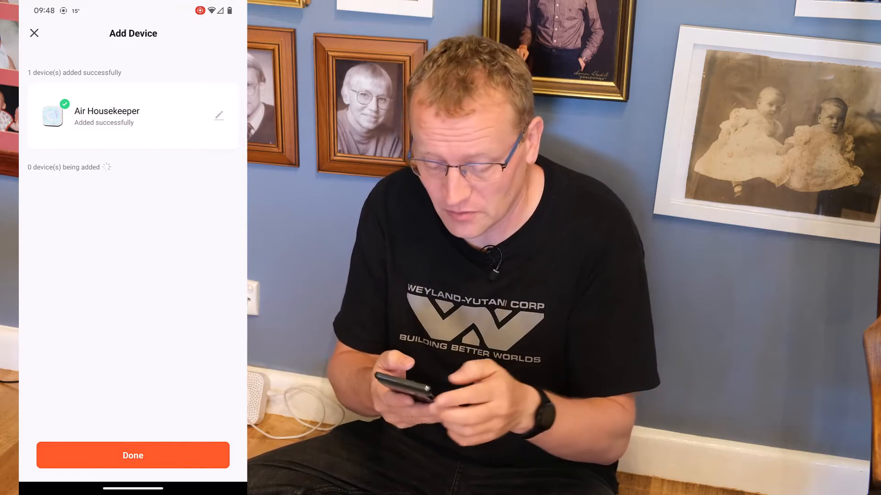
pyautogui.click(218, 117)
pyautogui.click(62, 213)
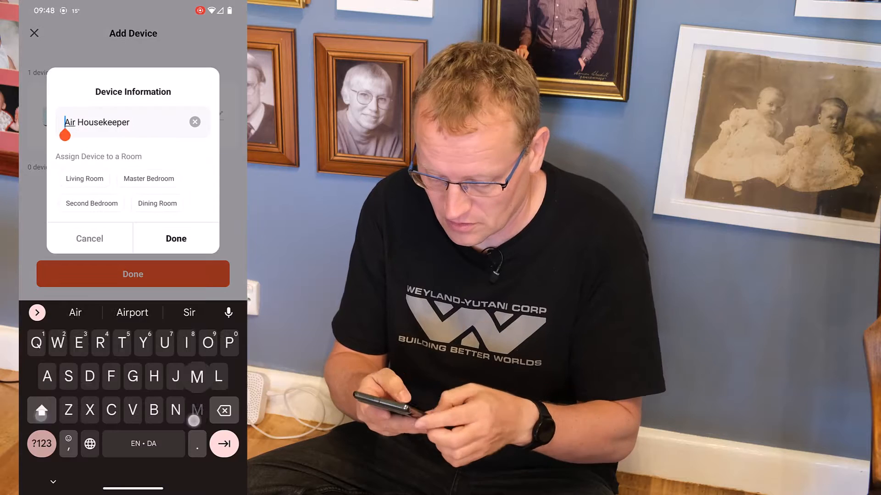
pyautogui.write('Media Room')
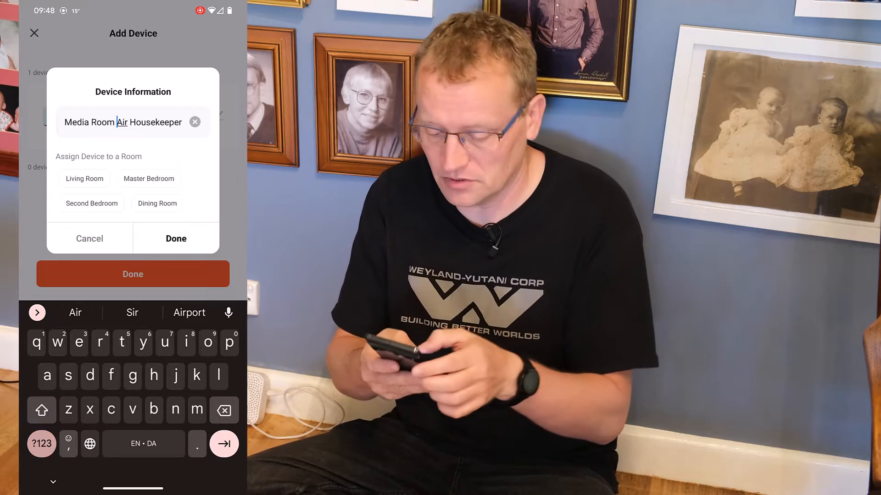
pyautogui.click(176, 239)
pyautogui.click(204, 455)
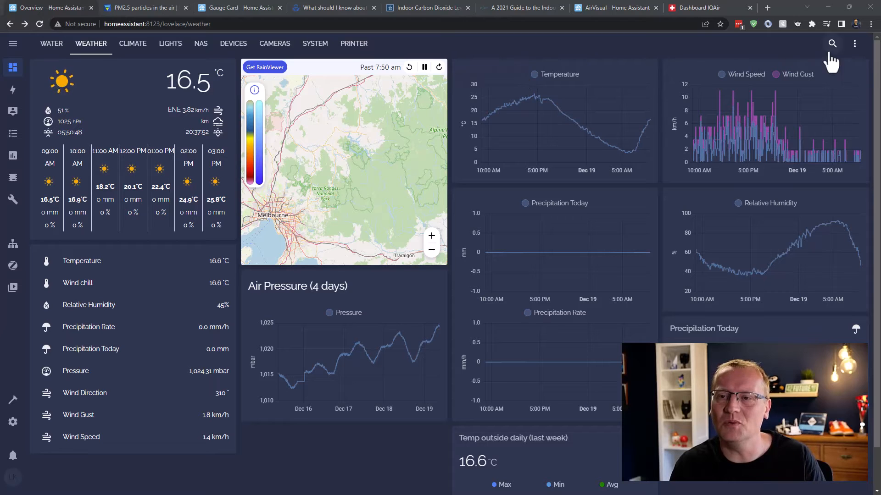
# Create a new dashboard view in Home Assistant titled "Air Quality" with the mdi:air-filter icon and save it.
pyautogui.click(854, 44)
pyautogui.click(833, 71)
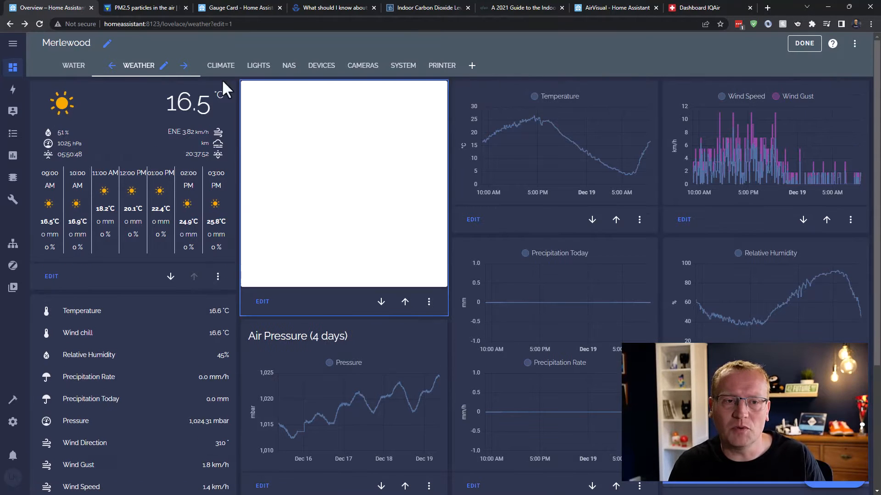
pyautogui.click(472, 66)
pyautogui.click(439, 151)
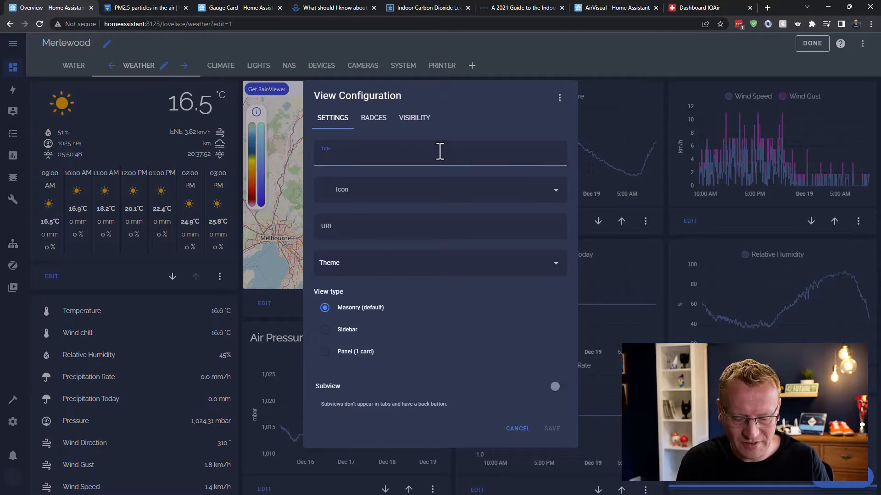
pyautogui.write('Air Quality')
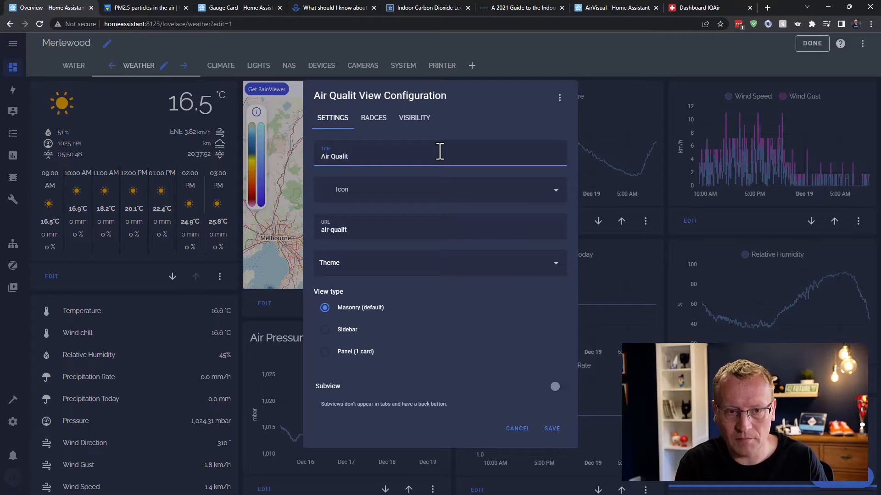
pyautogui.click(448, 194)
pyautogui.write('air')
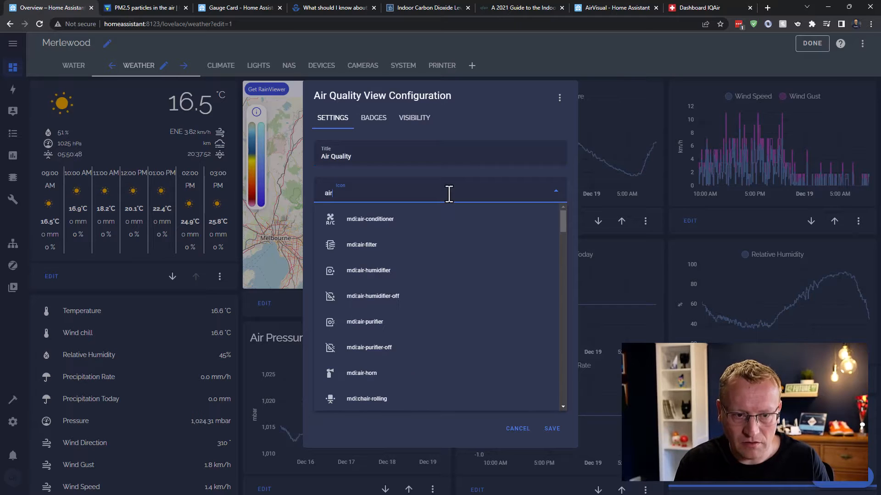
pyautogui.click(349, 247)
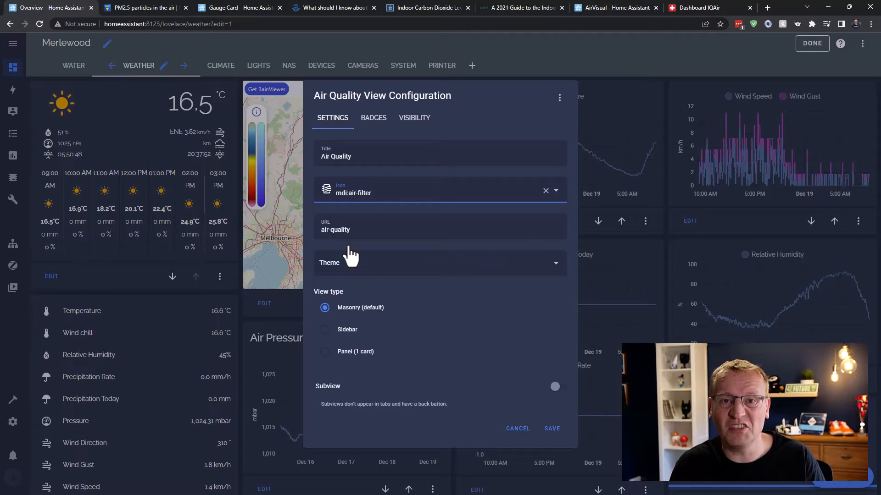
pyautogui.click(550, 430)
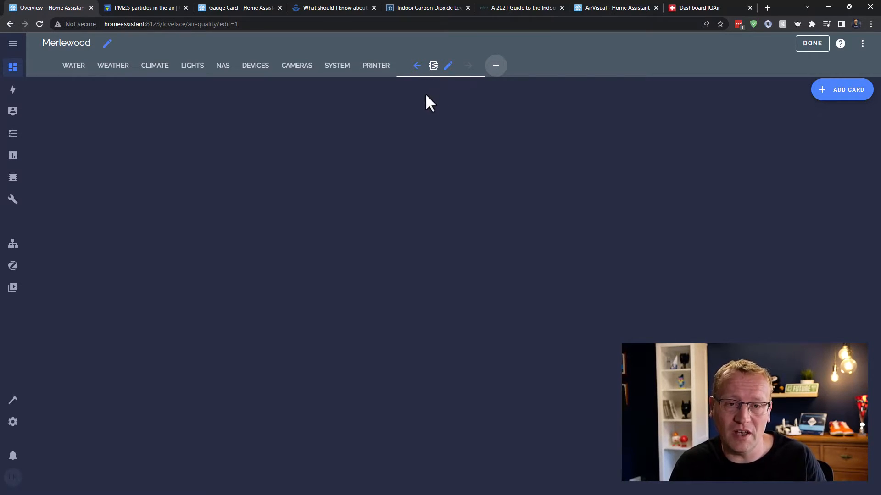
# Add a gauge card for the Media Room Air Housekeeper Particulate matter 2.5 µm entity and name it "PM2.5".
pyautogui.click(848, 91)
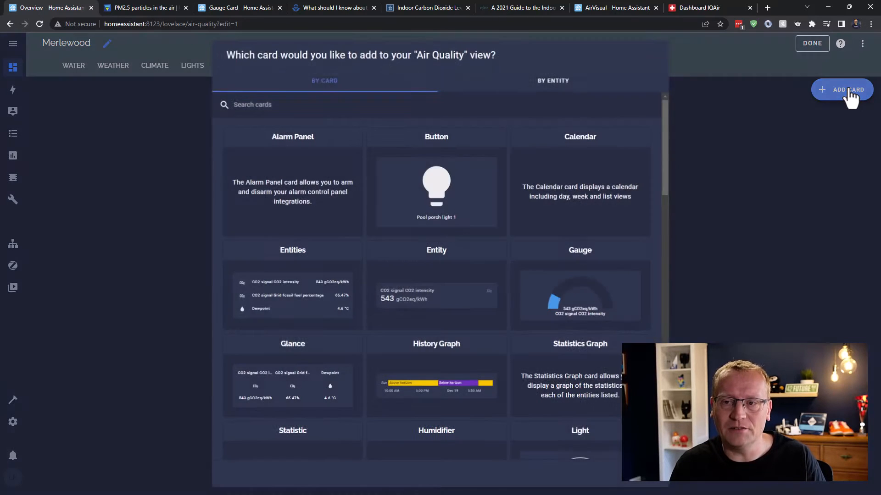
pyautogui.click(583, 295)
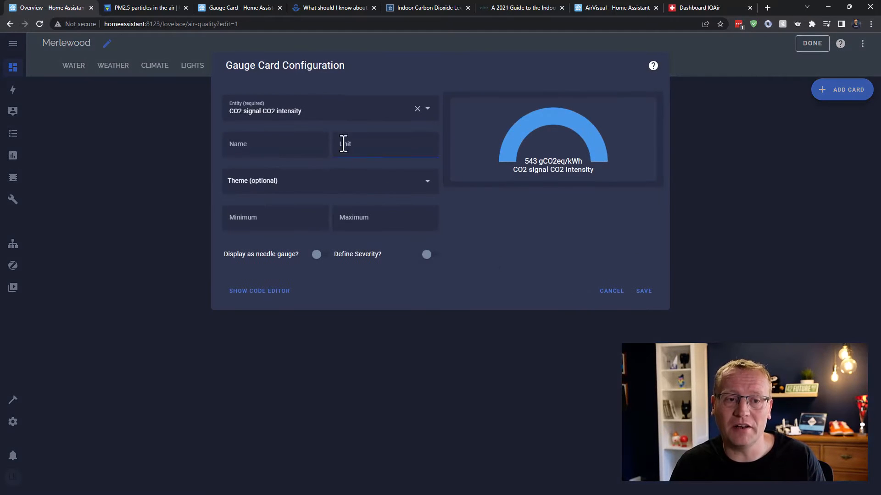
pyautogui.click(340, 109)
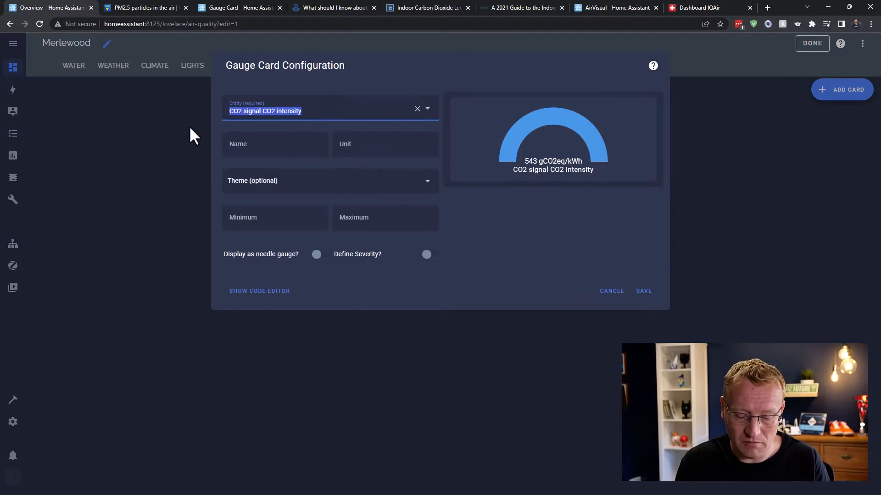
pyautogui.write('par')
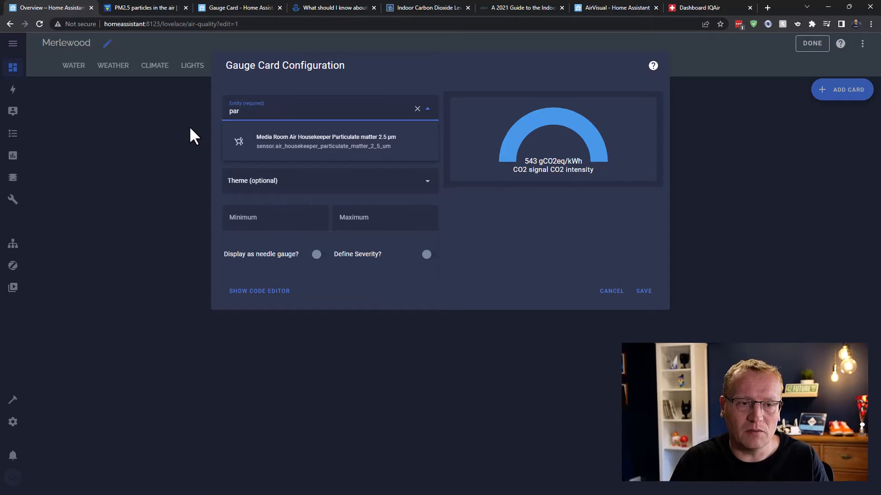
pyautogui.click(334, 141)
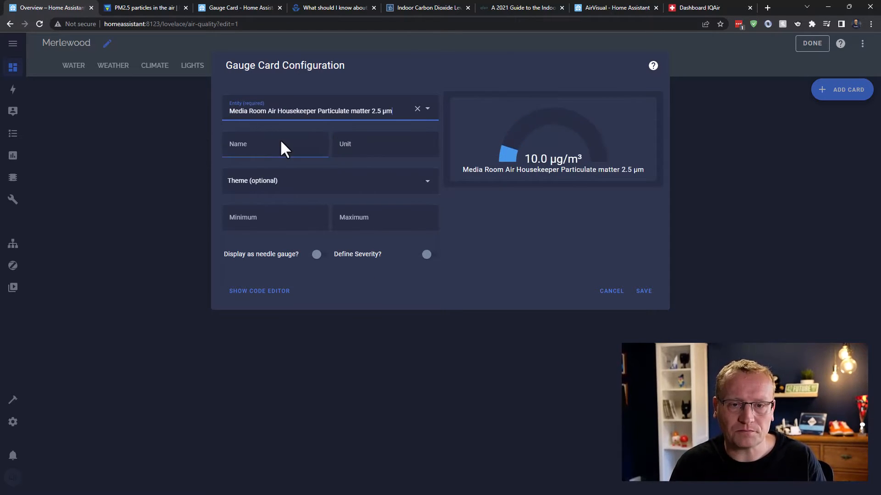
pyautogui.click(264, 147)
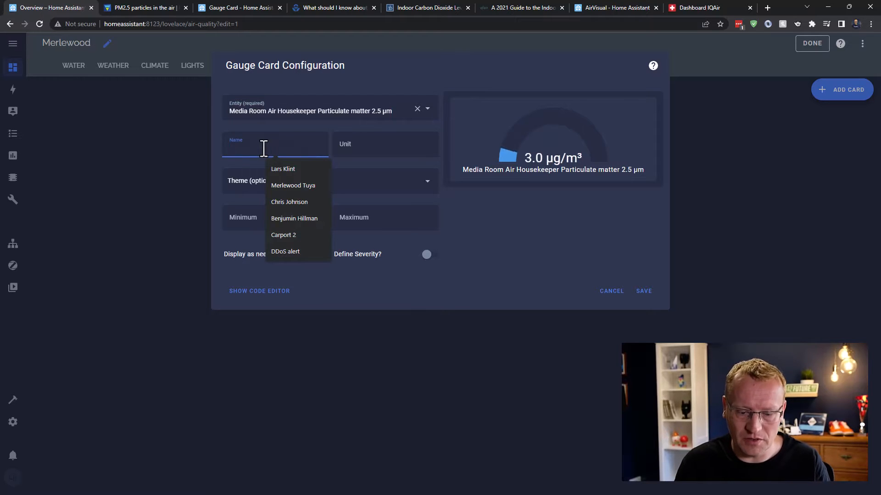
pyautogui.write('PM2.5')
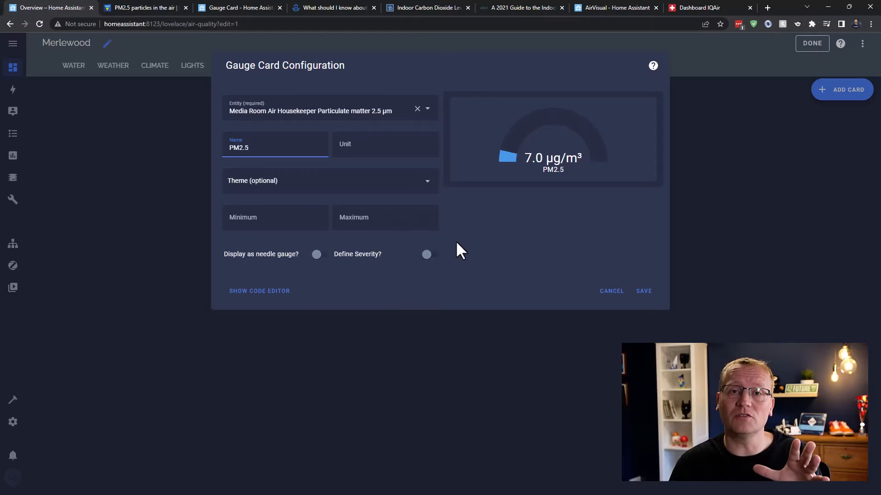
# Using the EPA PM2.5 categories, add YAML gauge segments from 0 '#64A13C', 26 '#EAC51C', 51 '#D67900', 101 '#A90737' and 301 '#50051E'.
pyautogui.click(156, 6)
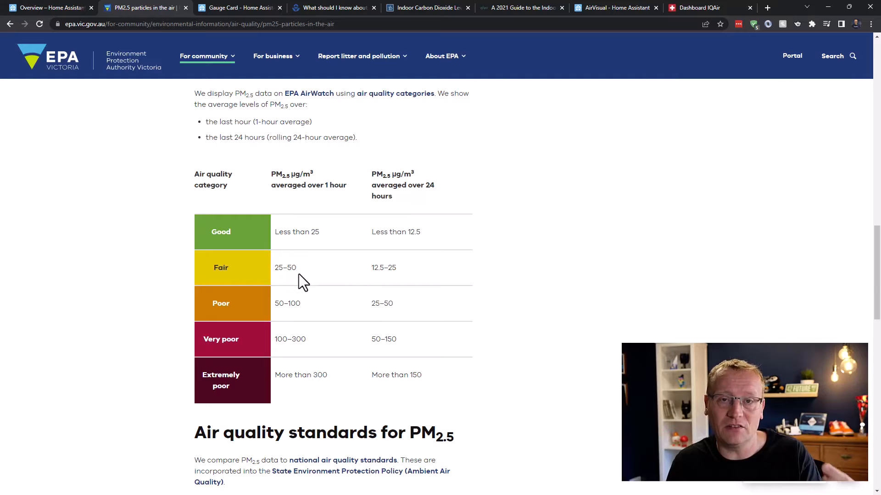
pyautogui.click(58, 5)
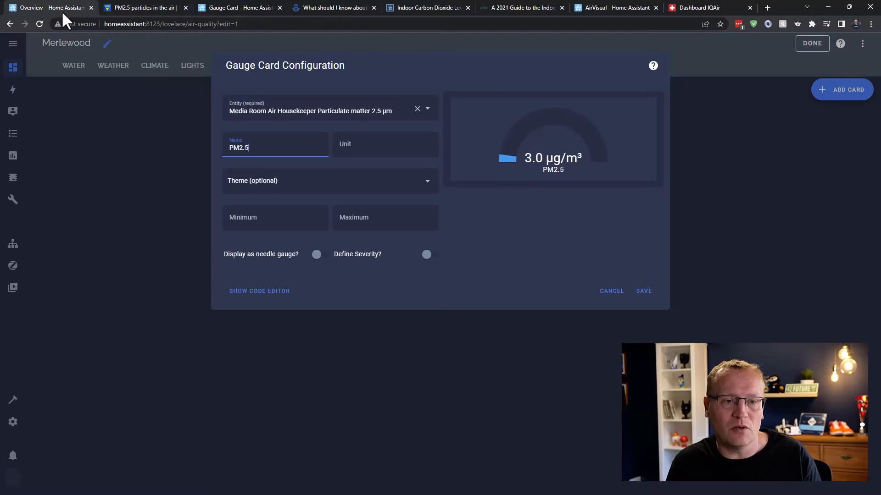
pyautogui.click(247, 290)
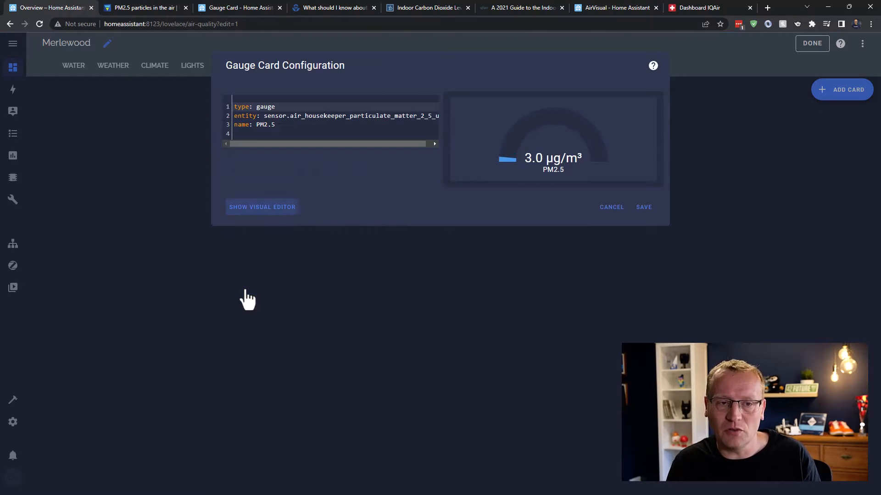
pyautogui.click(298, 134)
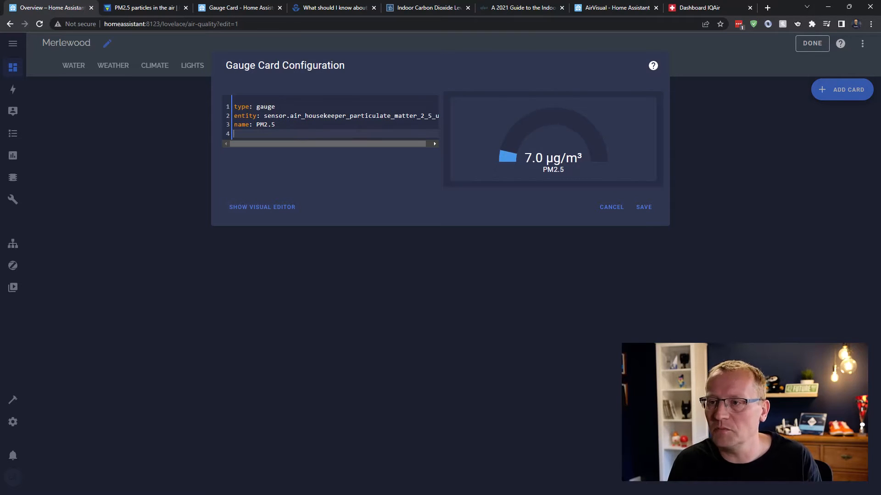
pyautogui.hotkey('alt', 'Tab')
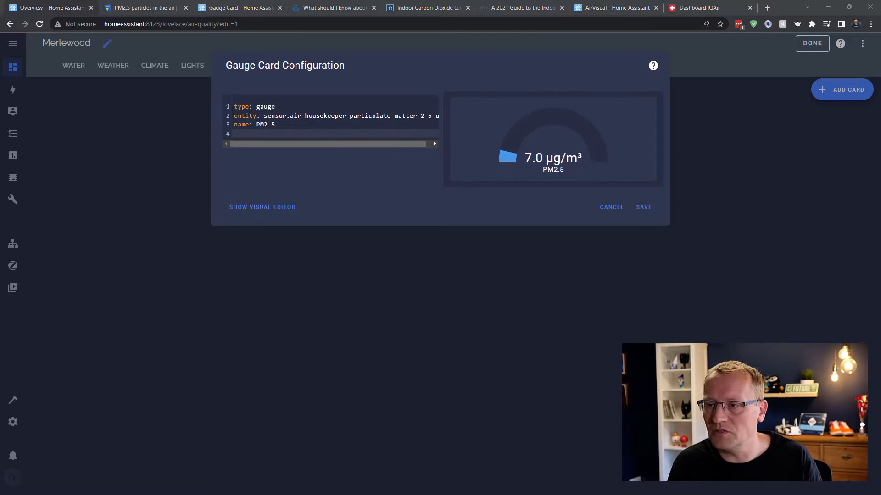
pyautogui.click(241, 134)
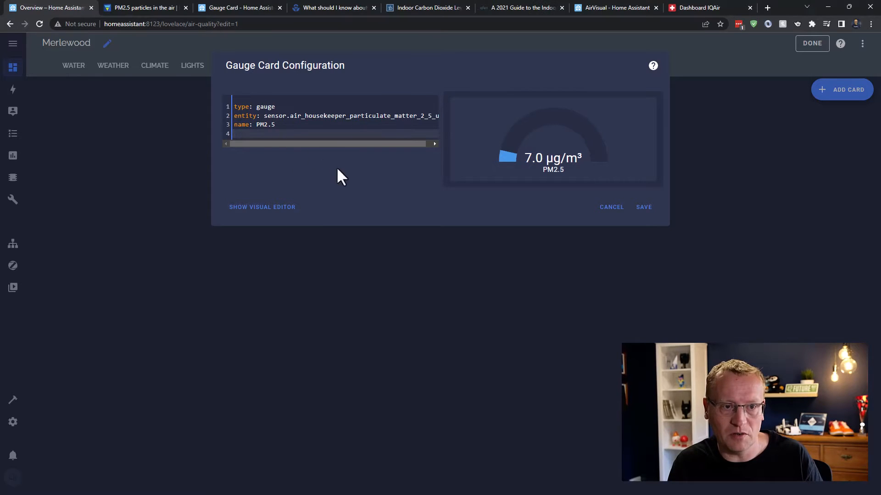
pyautogui.write("segments:   - from: 0     color: '#64A13C'   - from: 26     color: '#EAC51C'   - from: 51     color: '#D67900'   - from: 101     color: '#A90737'   - from: 301     color: '#50051E'")
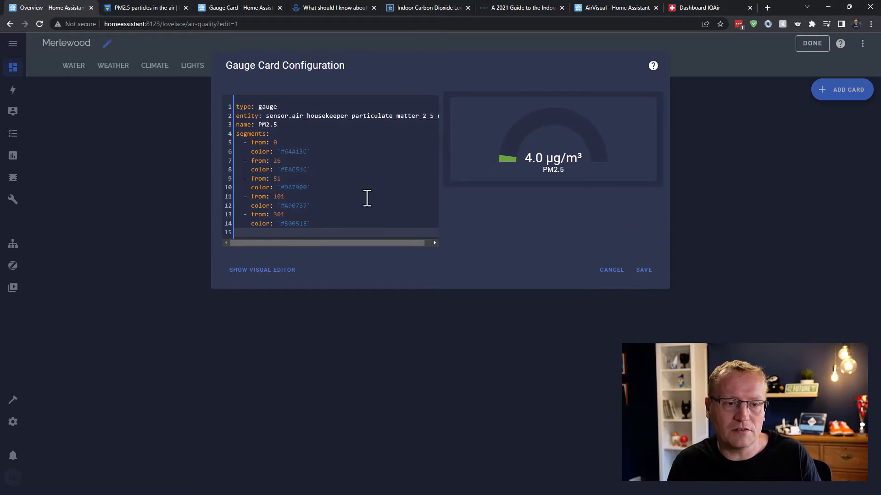
pyautogui.press('BackSpace')
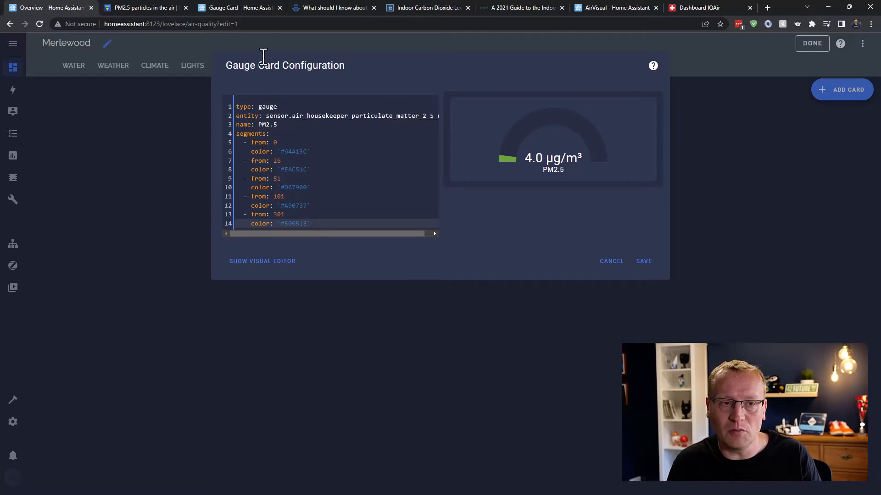
# Examine the multiple-segments YAML example in the Home Assistant gauge card documentation, and return to the card configuration.
pyautogui.click(251, 8)
pyautogui.moveTo(213, 245); pyautogui.dragTo(291, 331)
pyautogui.click(301, 334)
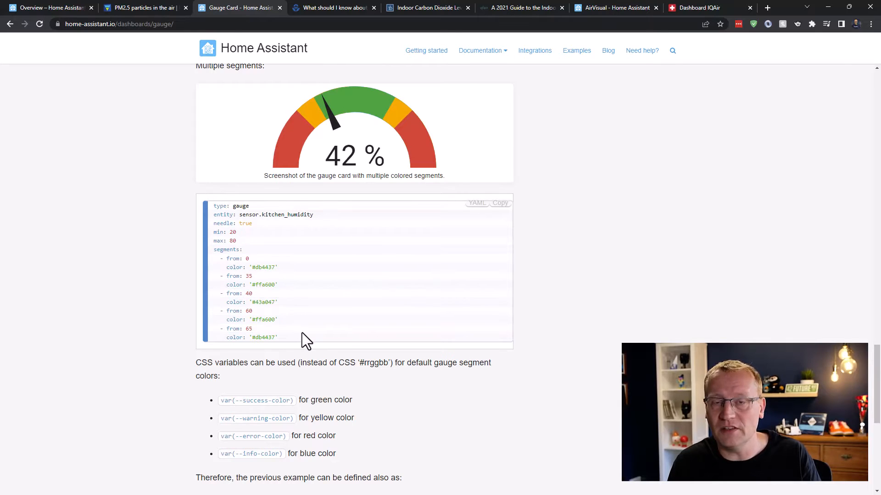
pyautogui.click(53, 7)
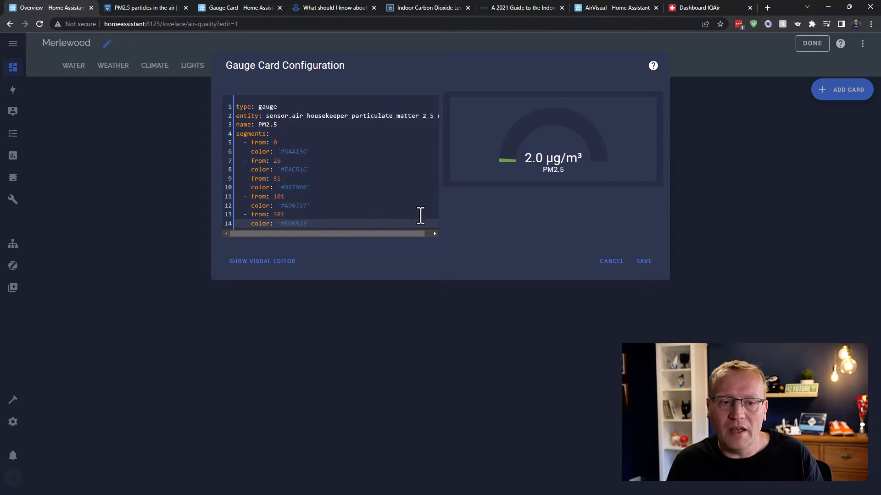
# Display the PM2.5 card as a needle gauge with a maximum of 500 and save the card.
pyautogui.click(270, 261)
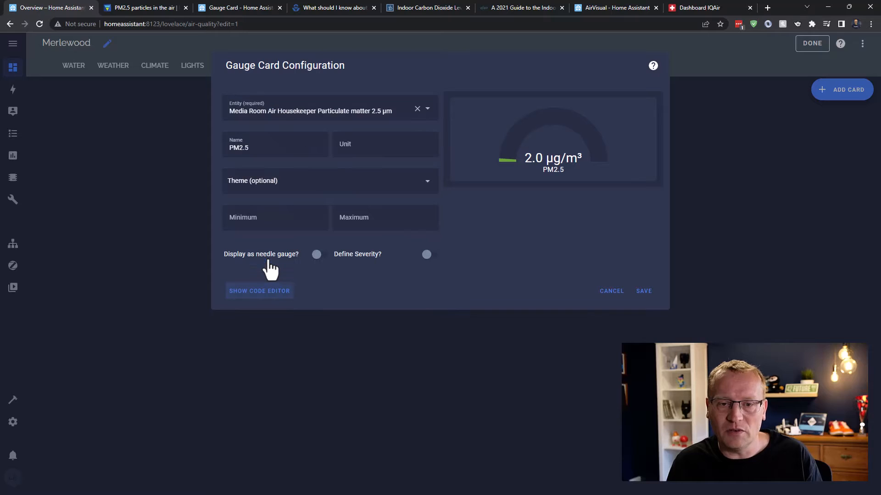
pyautogui.click(318, 255)
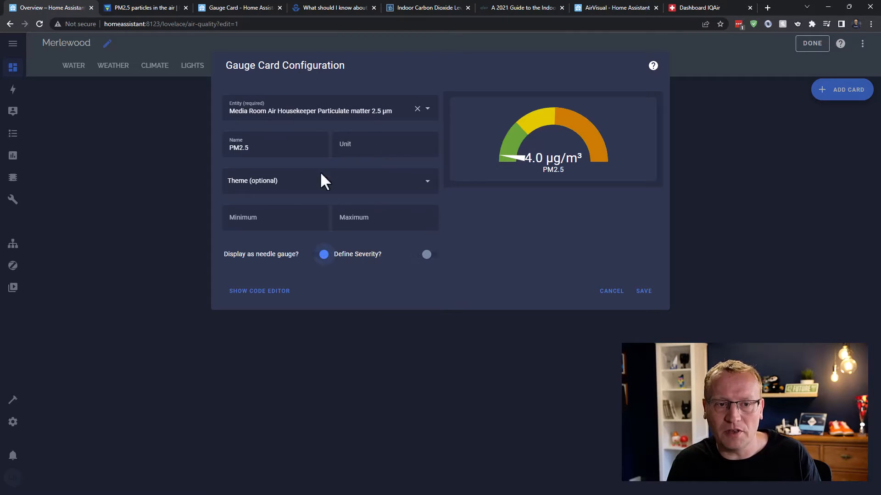
pyautogui.click(382, 222)
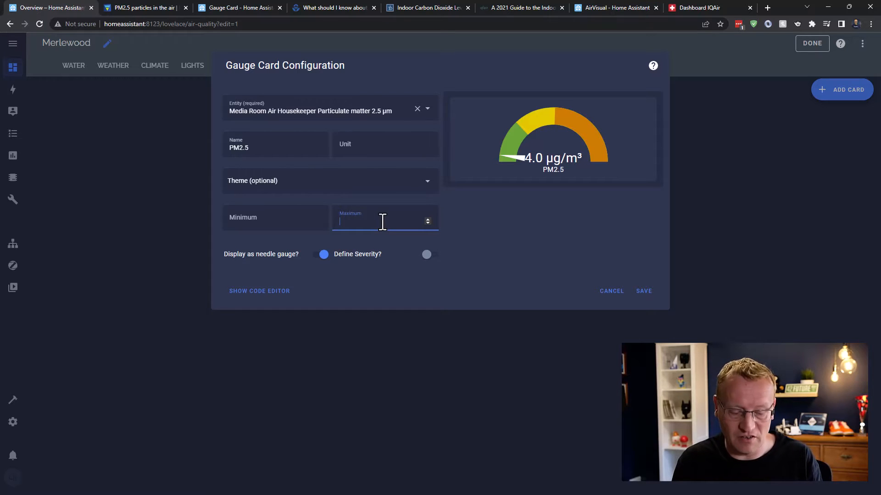
pyautogui.write('500')
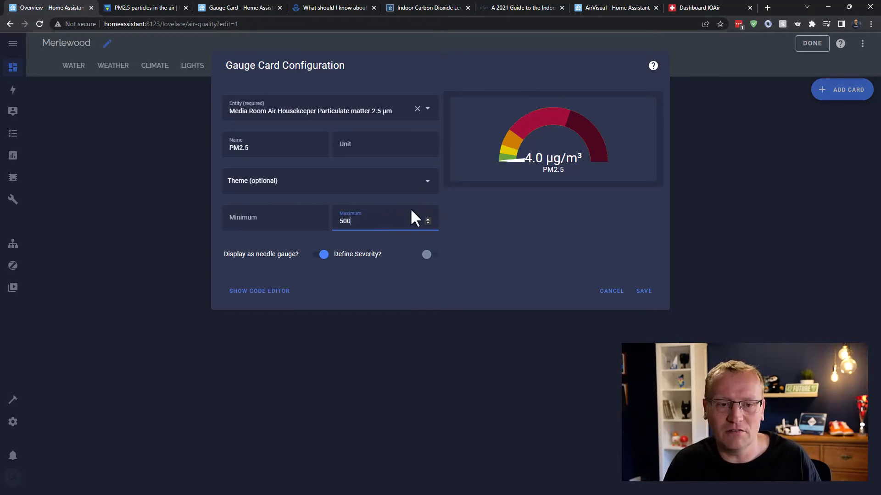
pyautogui.click(645, 292)
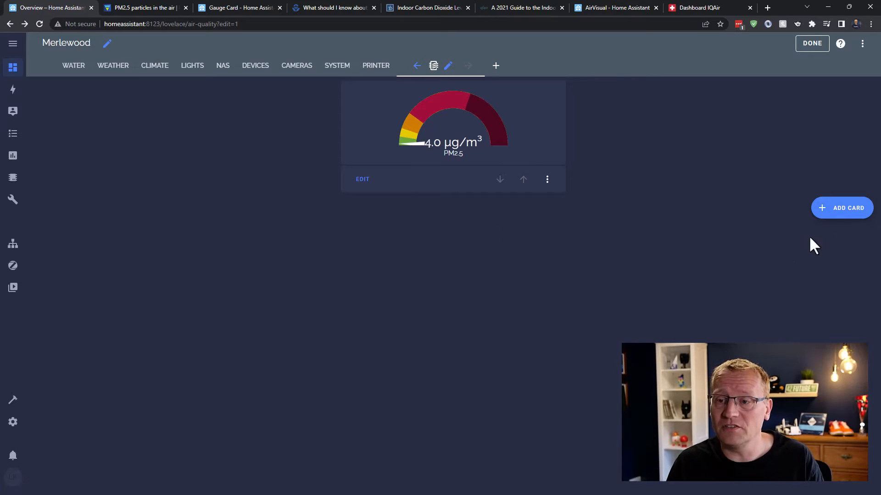
# Add a gauge card for the CO2 signal CO2 intensity entity, name it "CO2 Levels" and set its maximum to 7000.
pyautogui.click(848, 210)
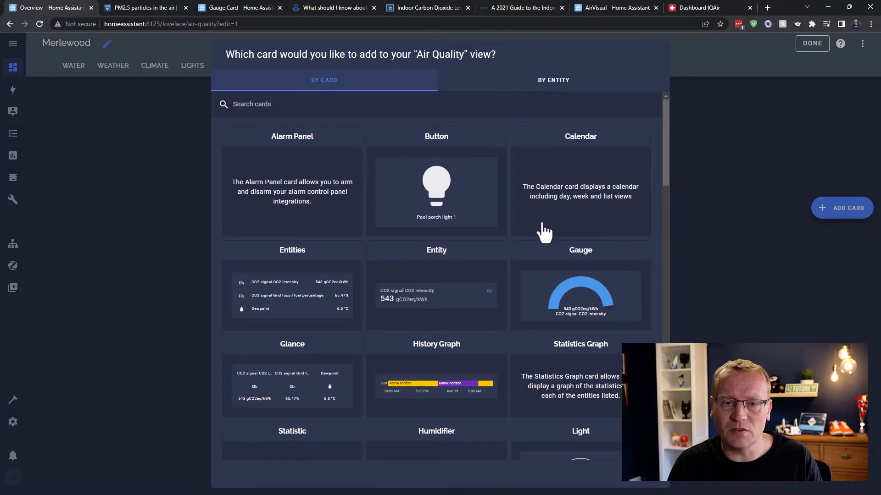
pyautogui.click(592, 295)
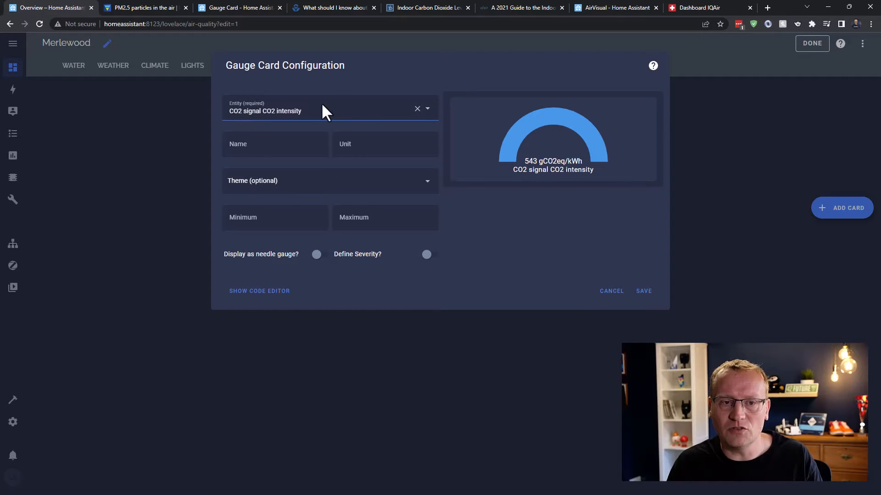
pyautogui.click(274, 148)
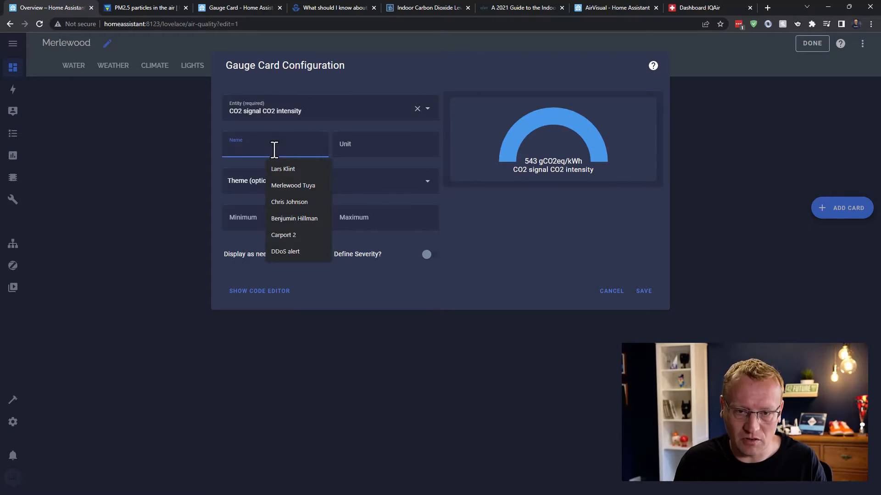
pyautogui.write('C')
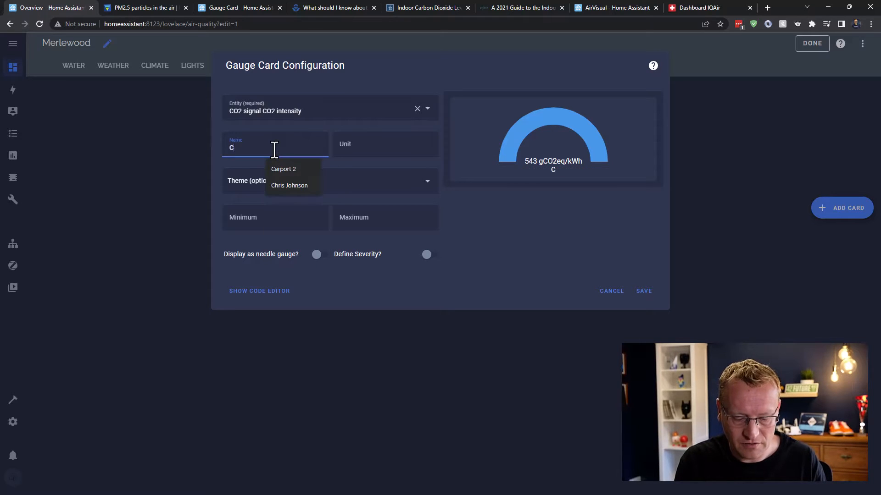
pyautogui.write('O2 Levels')
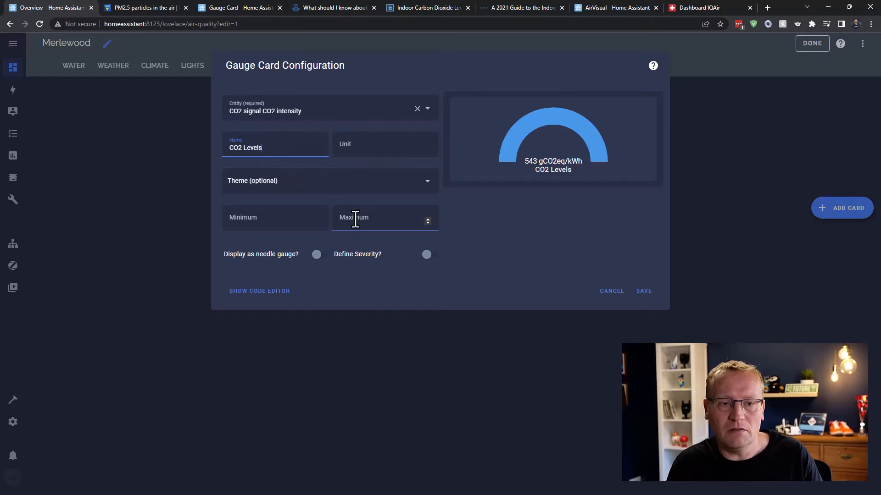
pyautogui.click(373, 225)
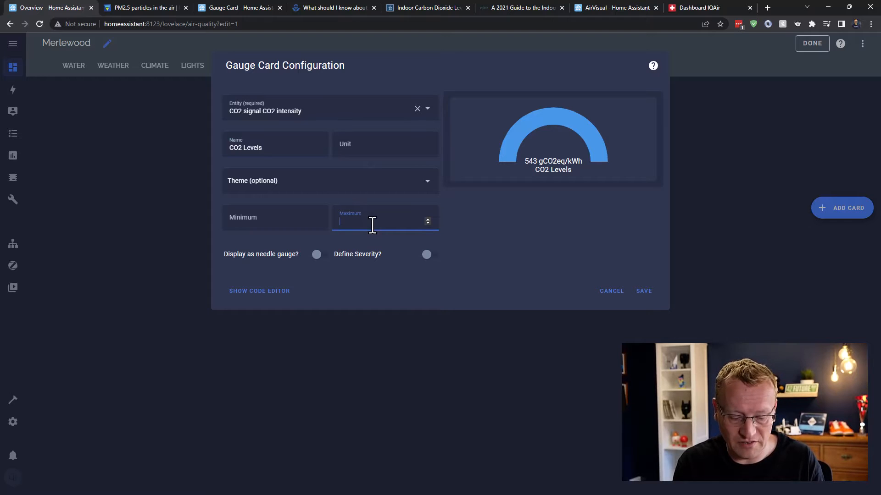
pyautogui.write('7000')
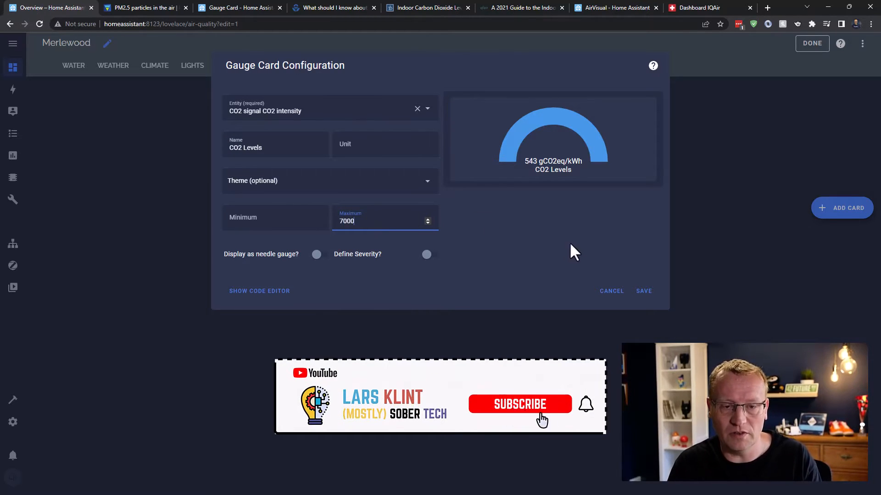
pyautogui.click(466, 254)
# Using IndoorDoctor's carbon dioxide levels, add YAML gauge segments from 0 '#64A13C', 350 '#EAC51C', 1000 '#D67900', 2000 '#A90737' and 5000 '#50051E', and save the card.
pyautogui.click(247, 292)
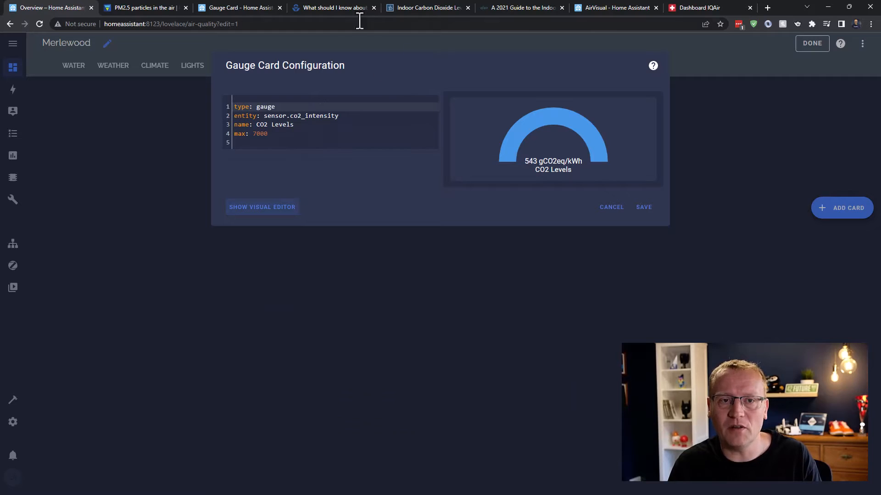
pyautogui.click(430, 4)
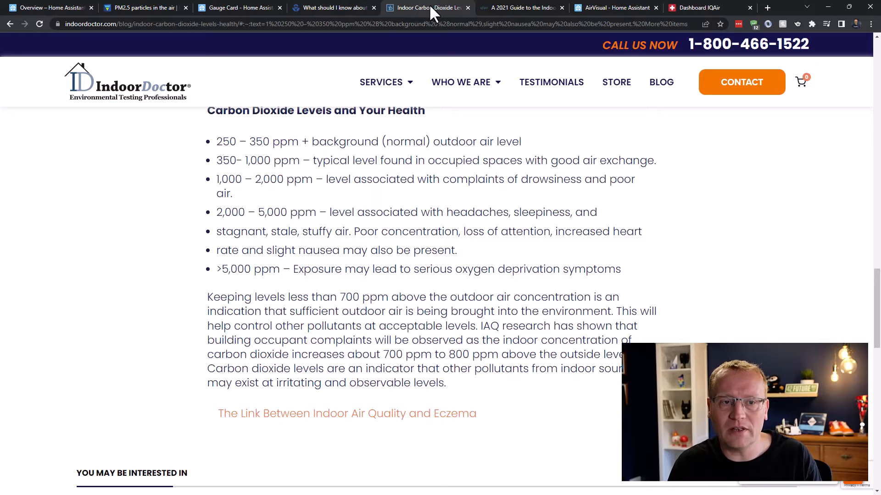
pyautogui.scroll(1, 403, 212)
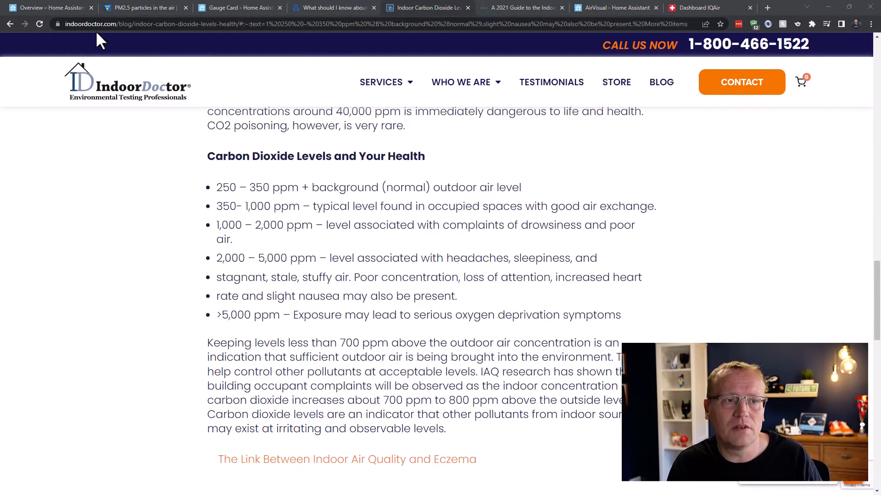
pyautogui.click(51, 7)
pyautogui.click(266, 143)
pyautogui.write("segments:   - from: 0     color: '#64A13C'   - from: 350     color: '#EAC51C'   - from: 1000     color: '#D67900'   - from: 2000     color: '#A90737'   - from: 5000     color: '#50051E'")
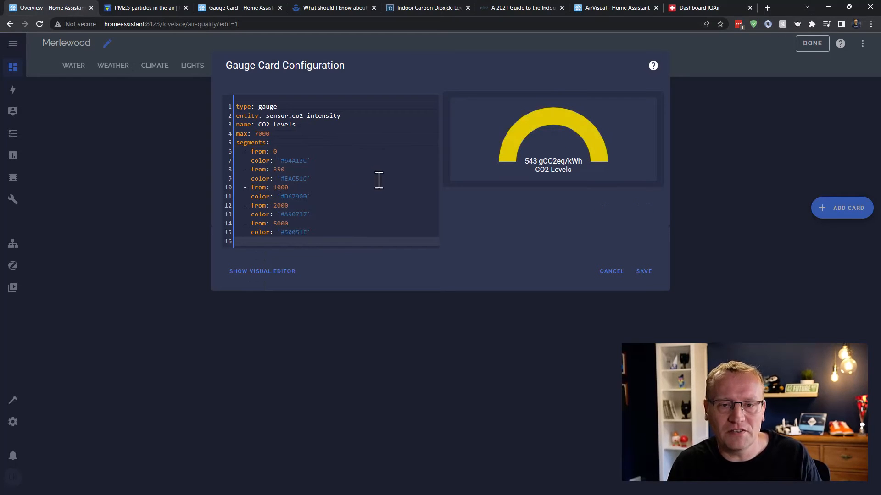
pyautogui.click(643, 272)
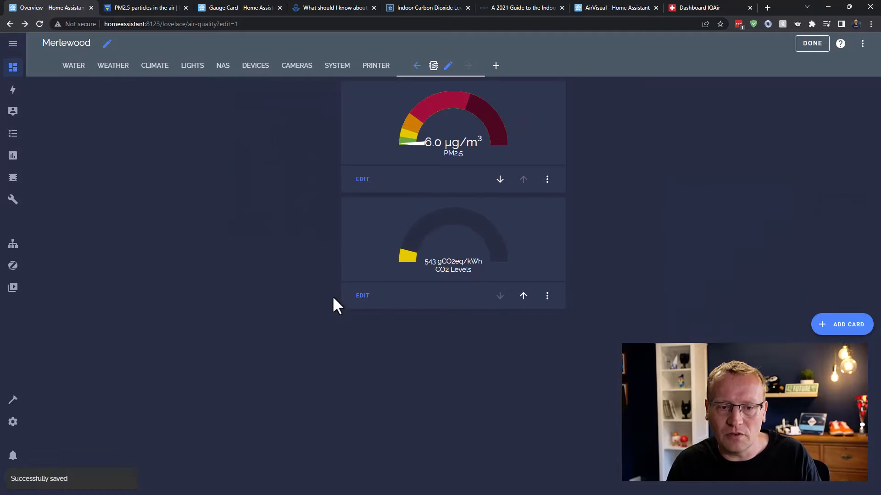
# Reopen the CO2 Levels card for editing, display it as a needle gauge and save the card.
pyautogui.click(362, 296)
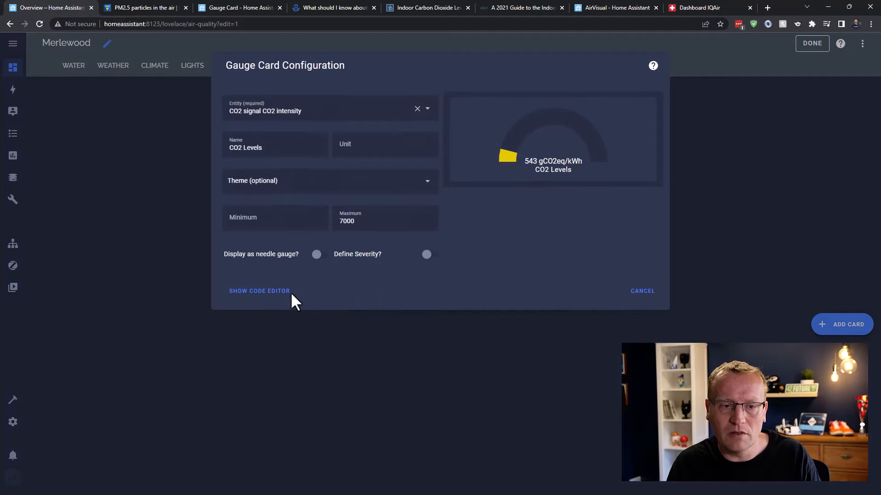
pyautogui.click(320, 255)
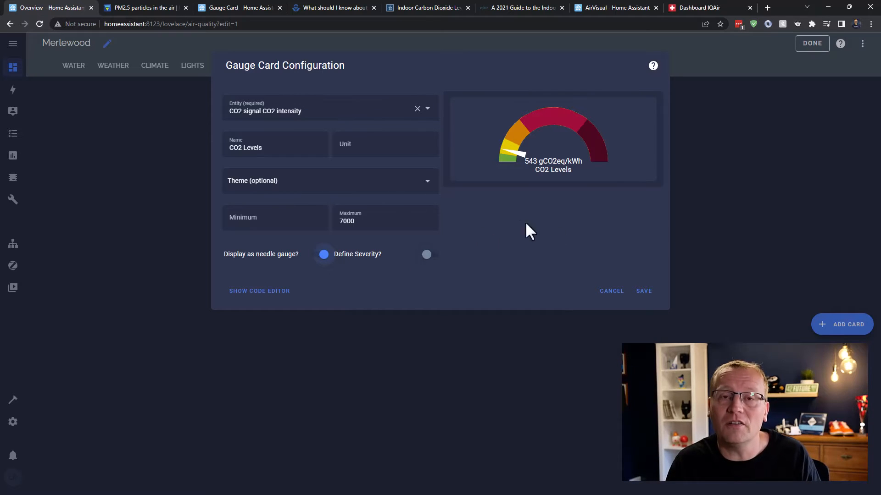
pyautogui.click(644, 293)
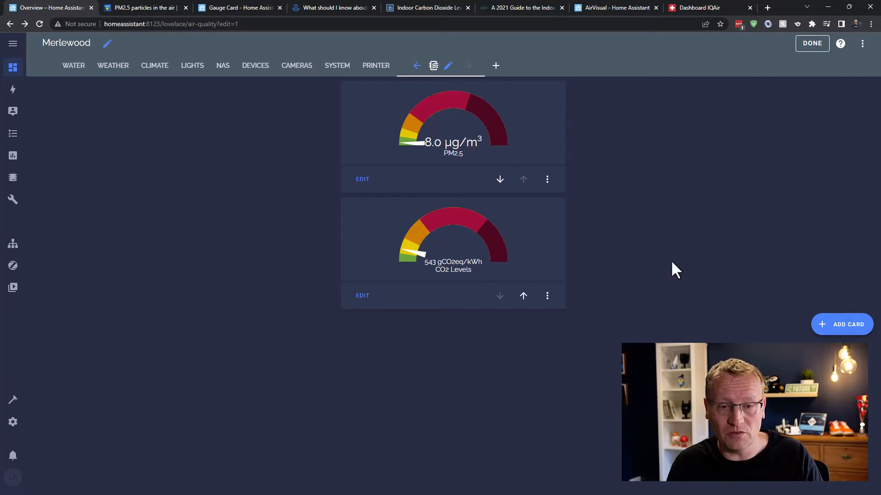
# Add a history graph card and replace its default Sun entity with Media Room Air Housekeeper Volatile organic compound.
pyautogui.click(839, 327)
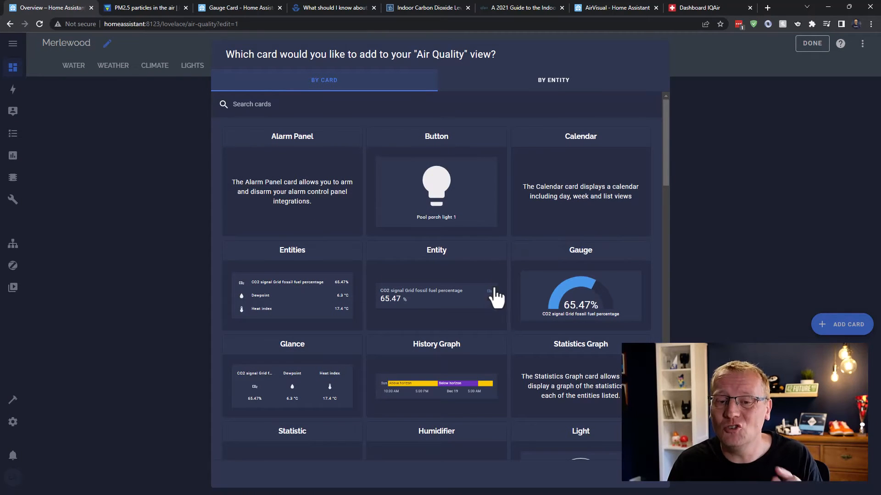
pyautogui.press('Escape')
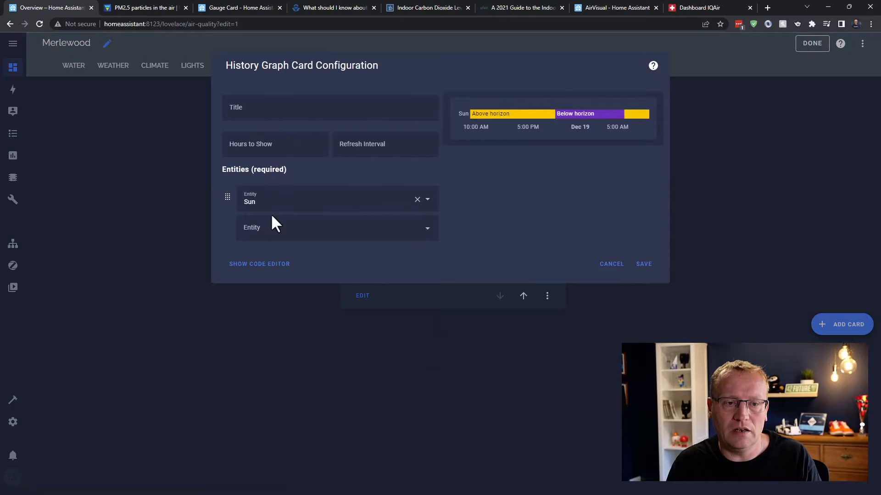
pyautogui.click(417, 200)
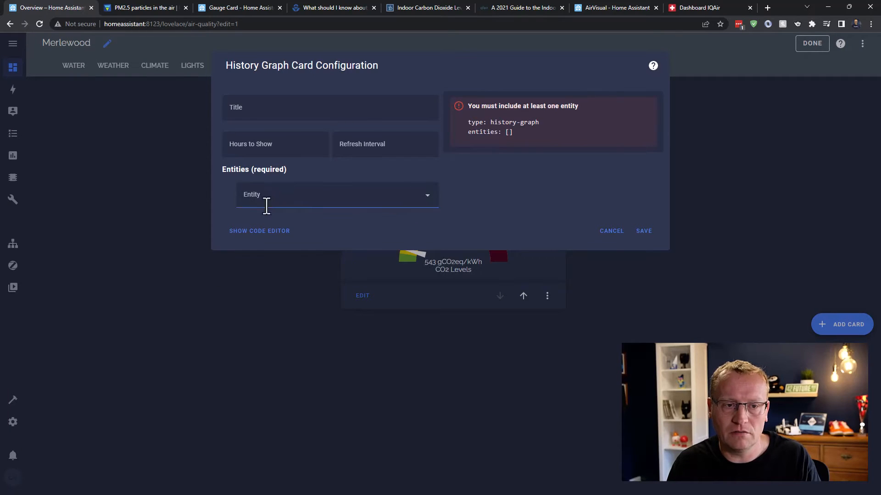
pyautogui.click(287, 198)
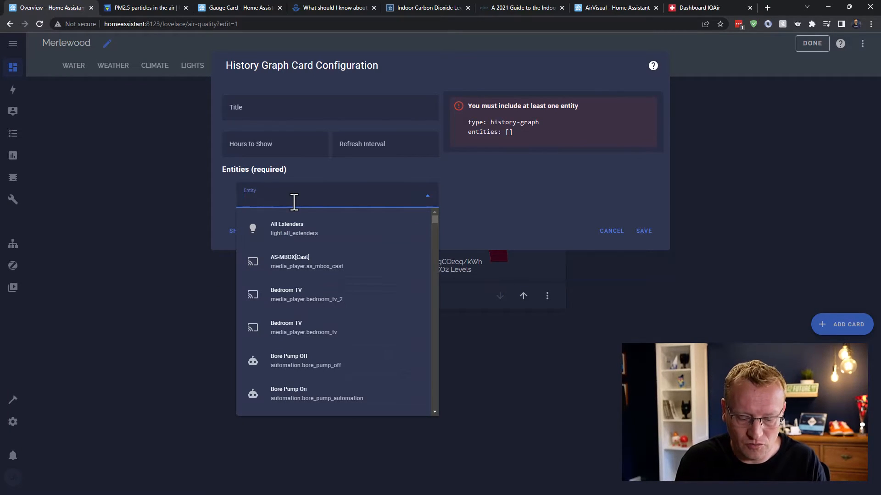
pyautogui.write('voc')
pyautogui.press('BackSpace')
pyautogui.press('BackSpace')
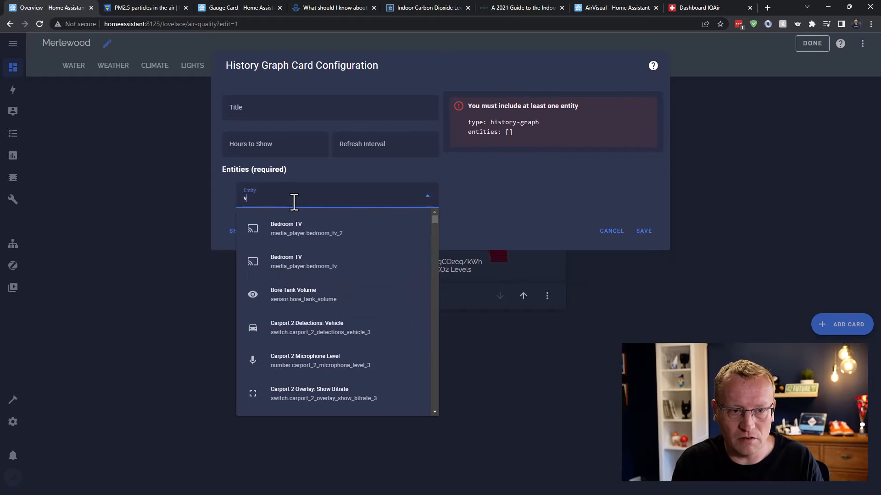
pyautogui.write('ola')
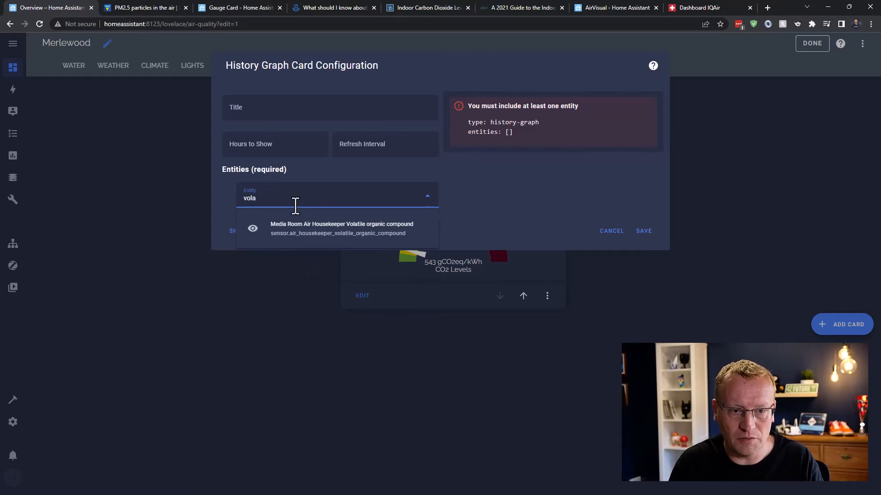
pyautogui.click(338, 231)
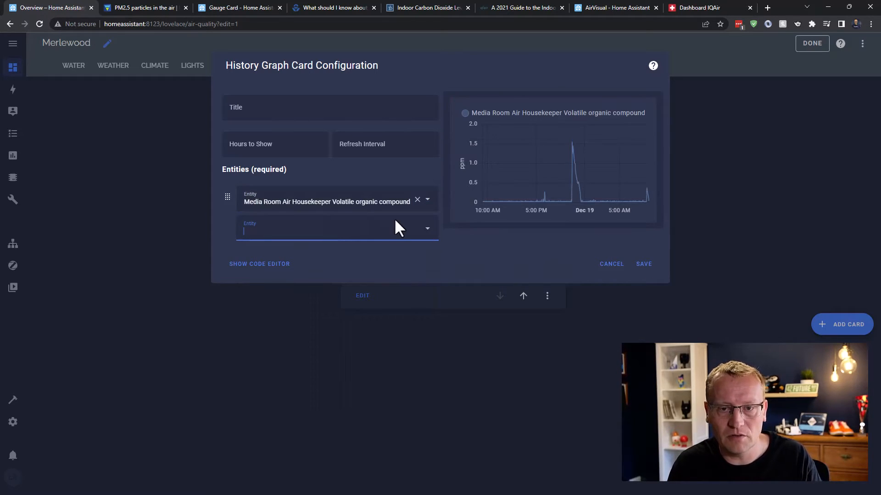
# Add the Media Room Air Housekeeper Formaldehyde entity to the history graph and set the hours to show to 72.
pyautogui.click(288, 235)
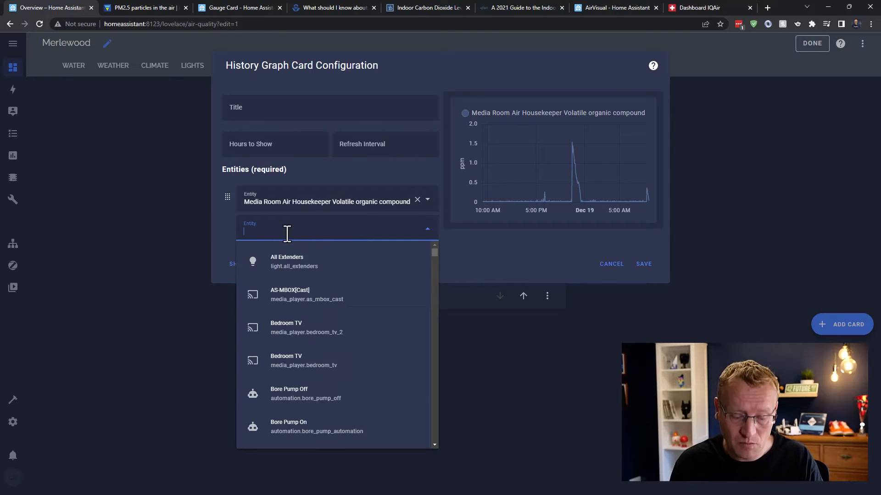
pyautogui.write('form')
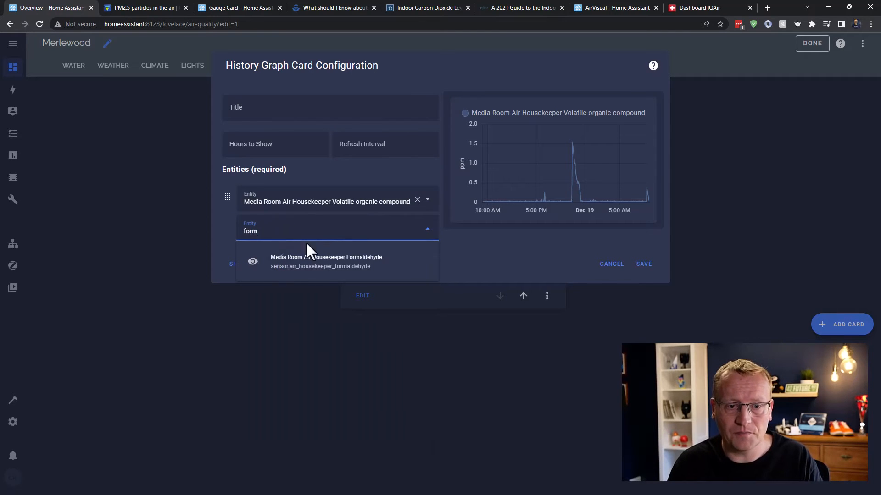
pyautogui.click(324, 262)
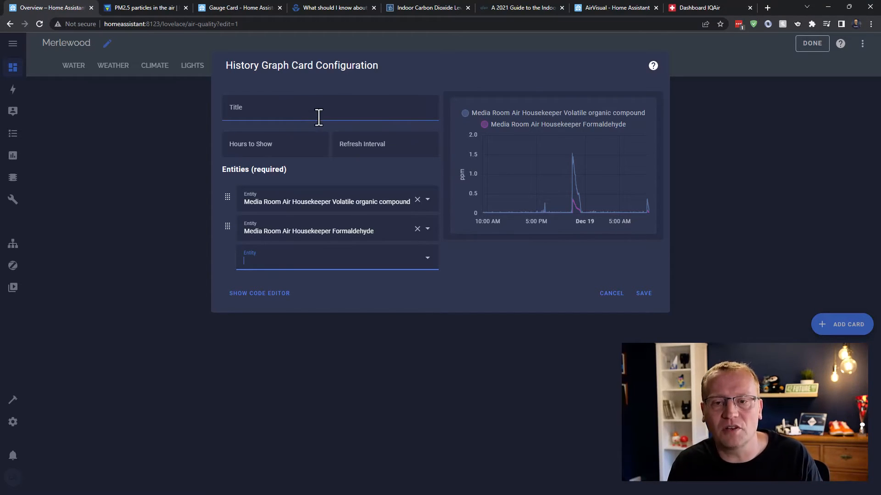
pyautogui.click(258, 148)
pyautogui.write('72')
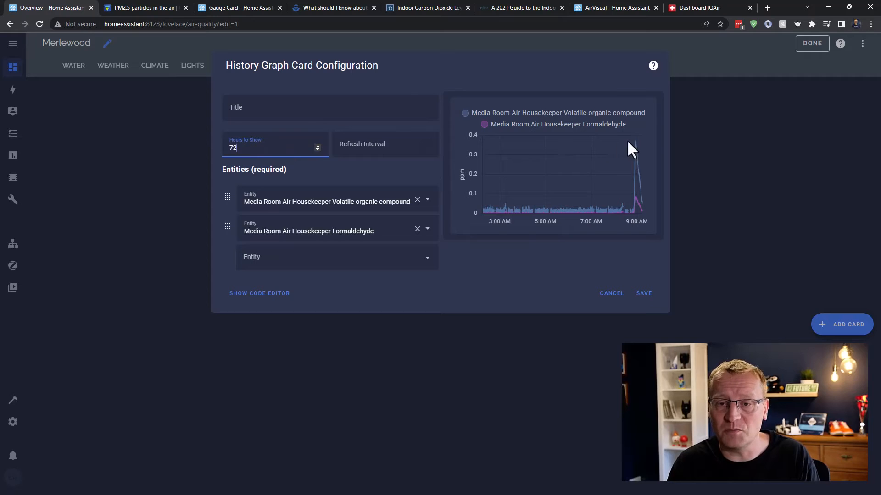
# Inspect the peak readings in the history graph preview, and compare them with the EPA formaldehyde page and qlair's indoor air pollutant thresholds.
pyautogui.moveTo(634, 141)
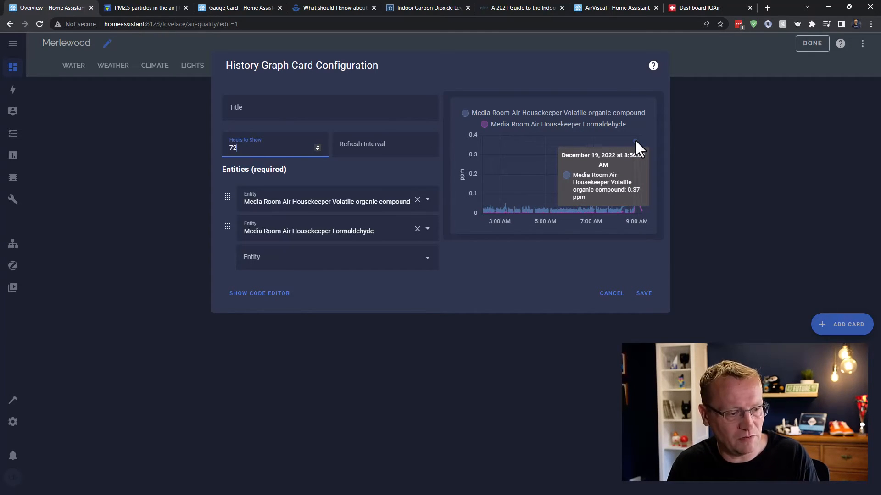
pyautogui.moveTo(608, 153)
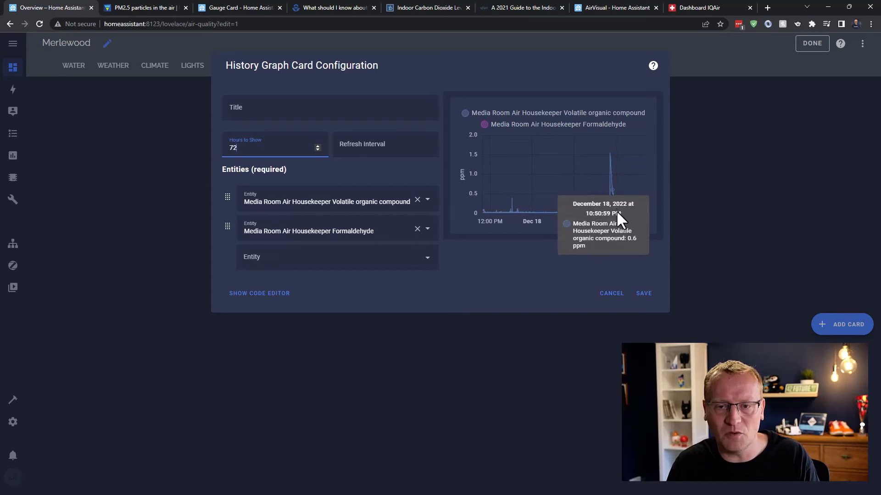
pyautogui.moveTo(613, 211)
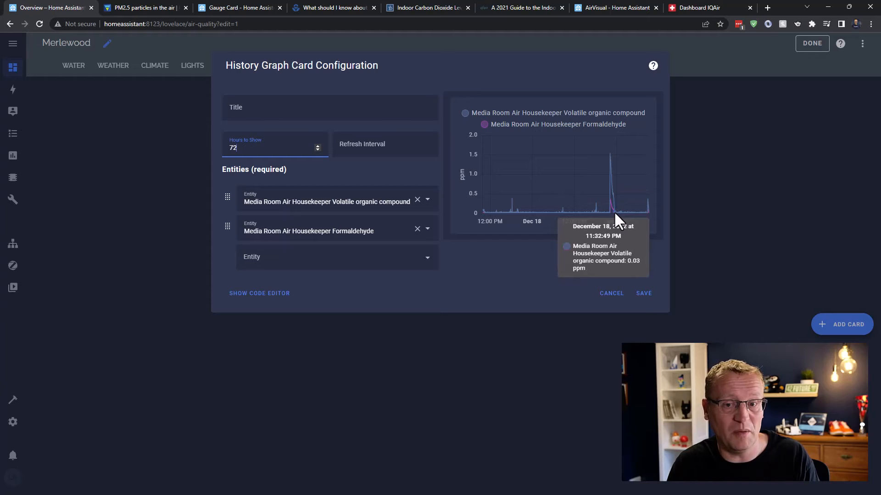
pyautogui.moveTo(648, 197)
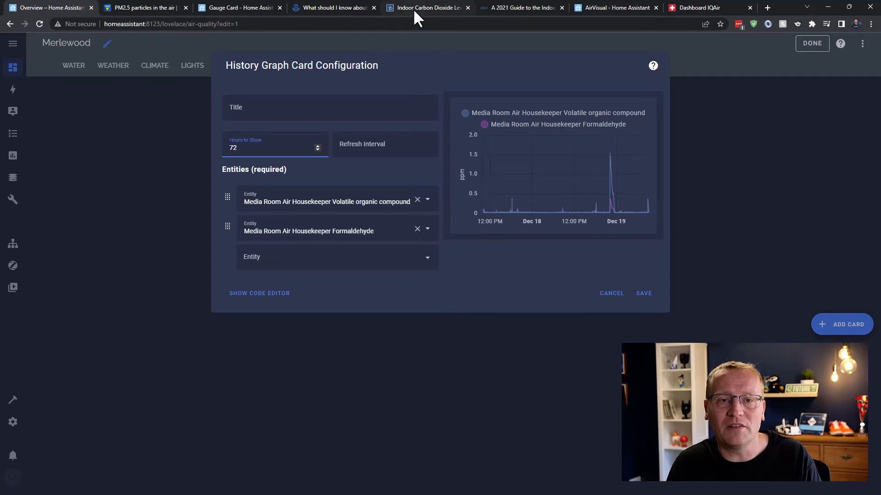
pyautogui.click(331, 8)
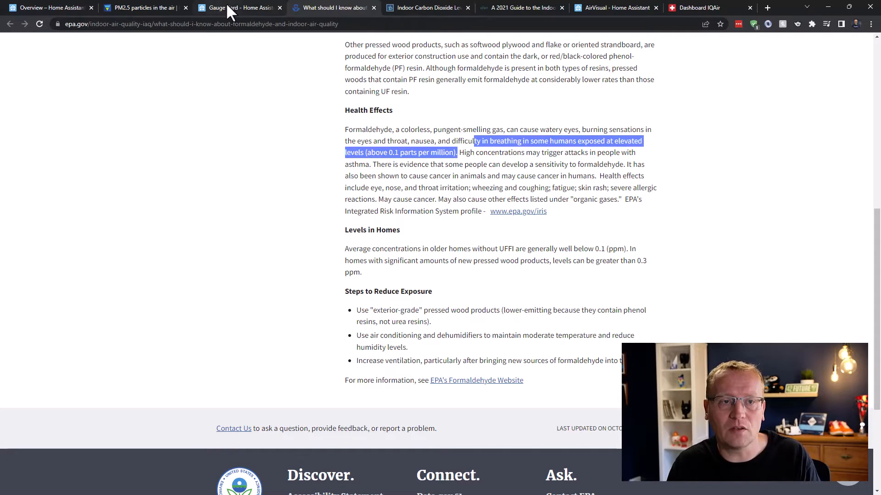
pyautogui.click(499, 8)
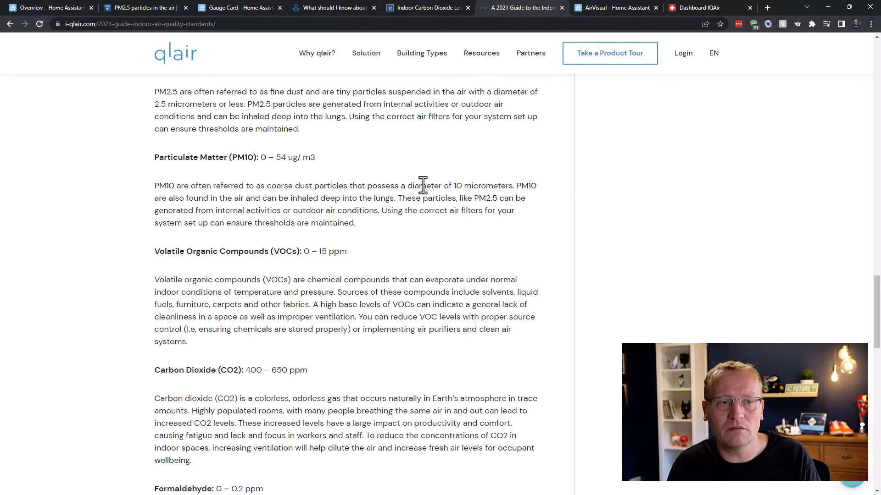
pyautogui.scroll(4, 389, 259)
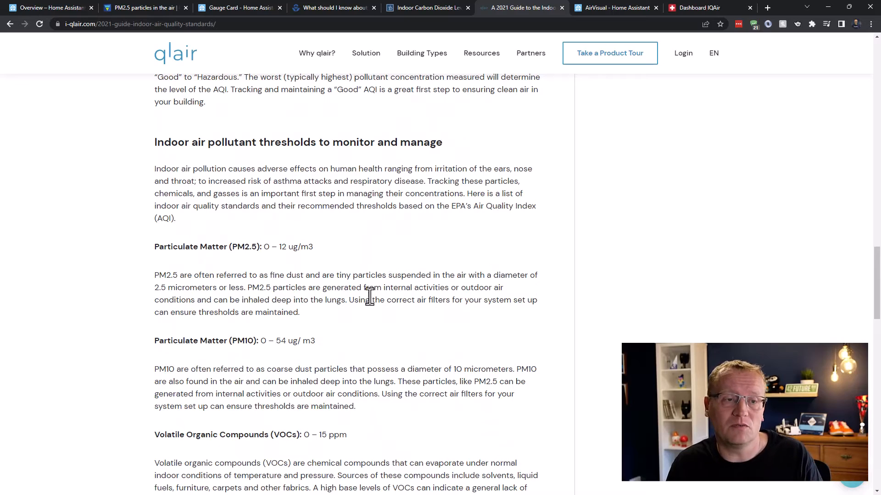
pyautogui.scroll(-3, 367, 263)
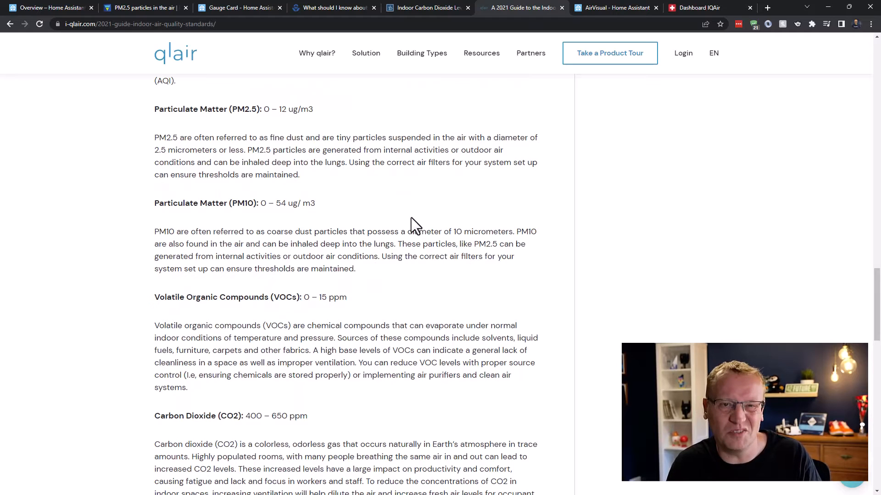
pyautogui.scroll(-1, 411, 219)
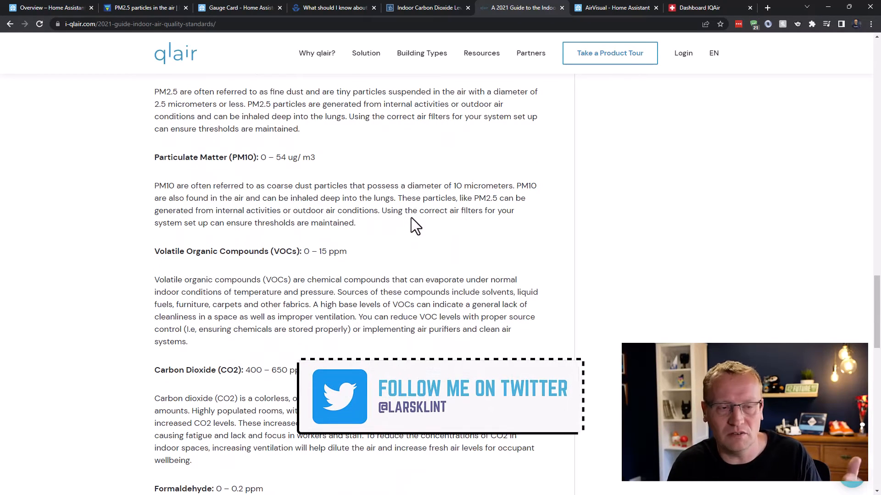
# Read the VOC, carbon dioxide and formaldehyde thresholds in qlair's indoor air quality guide.
pyautogui.scroll(-1, 412, 219)
pyautogui.scroll(-2, 411, 219)
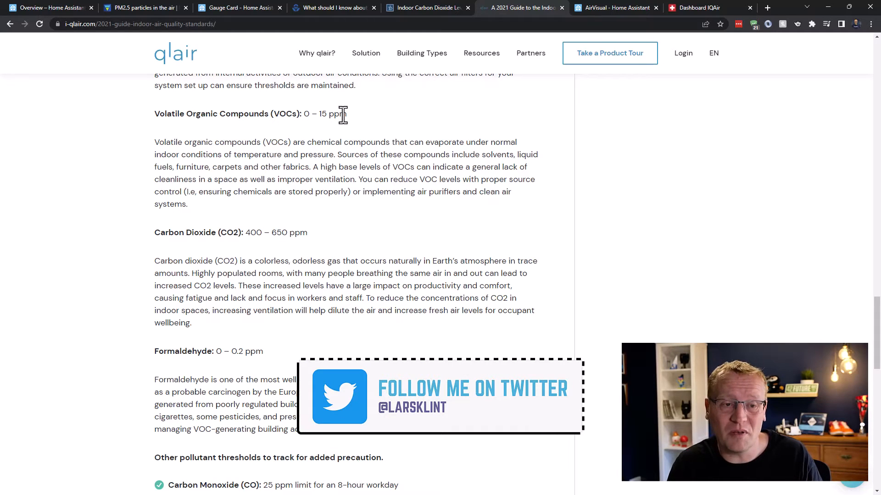
pyautogui.scroll(-3, 362, 221)
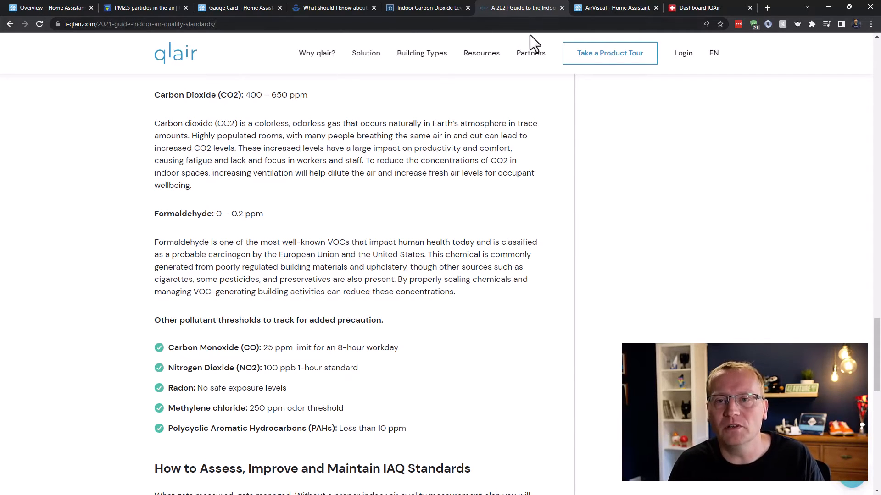
# Return to Home Assistant, title the history graph card "VOC and Formaldehyde" and save it.
pyautogui.click(50, 7)
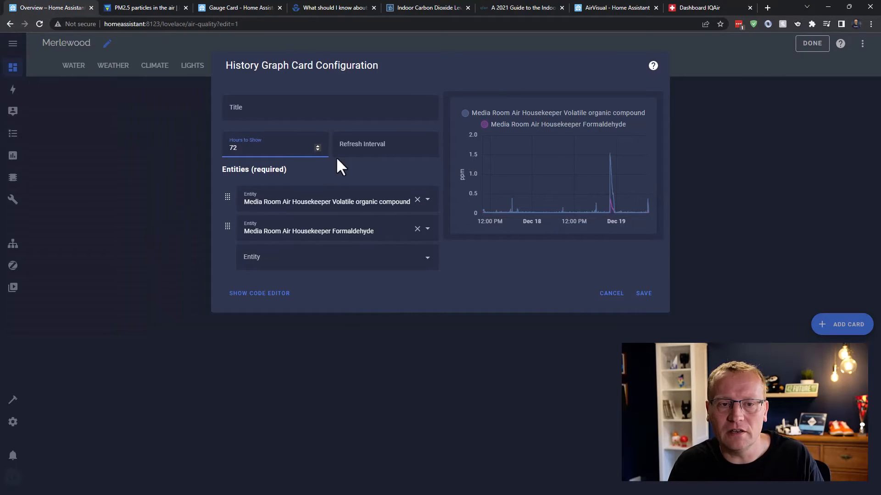
pyautogui.click(330, 107)
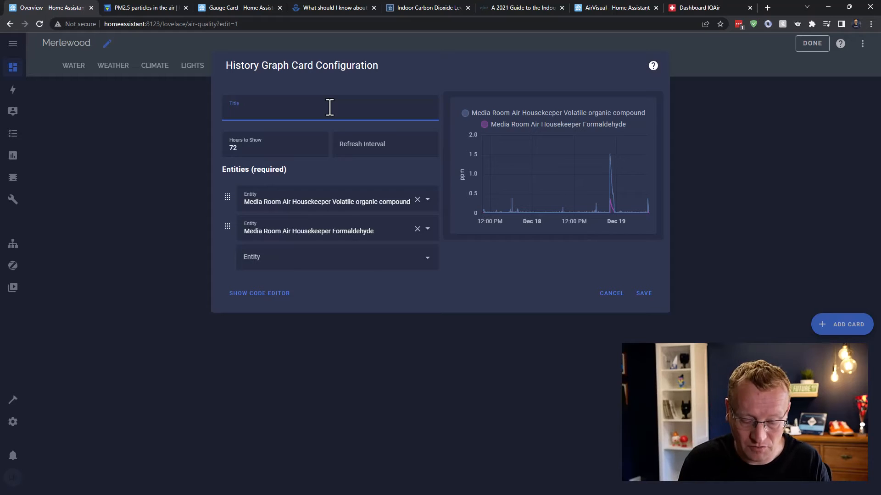
pyautogui.write('VOC and F')
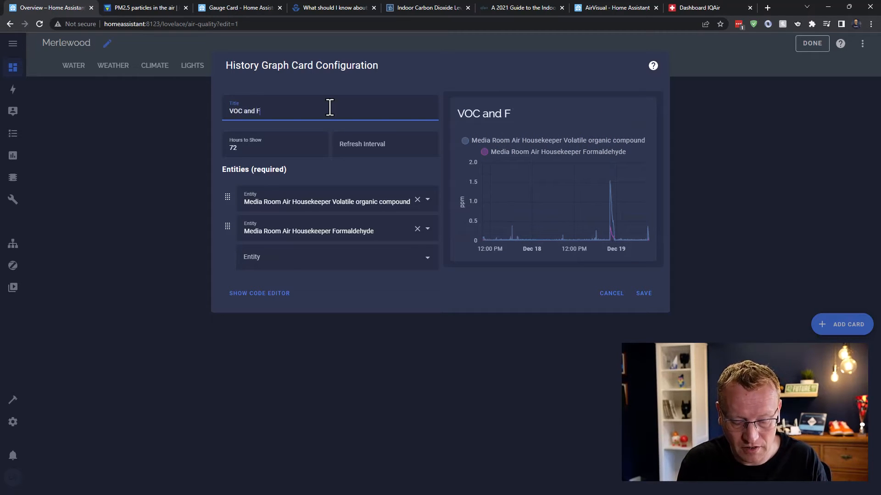
pyautogui.write('ormaldehyde')
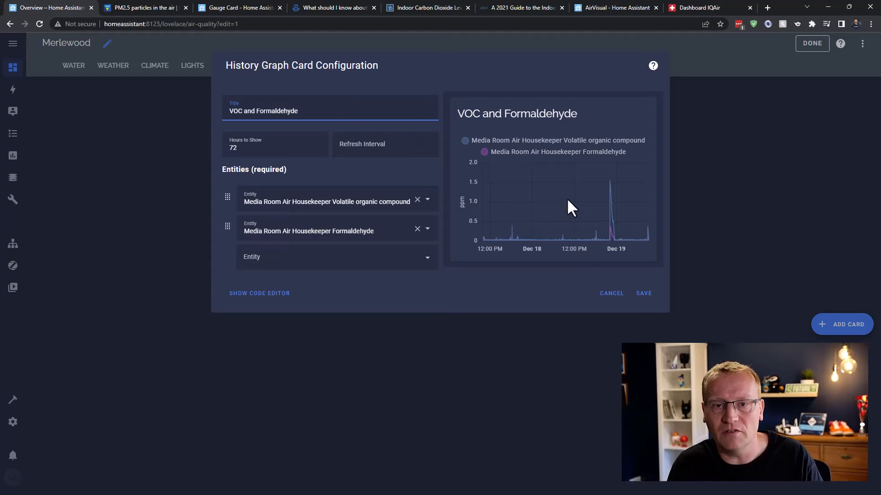
pyautogui.click(642, 295)
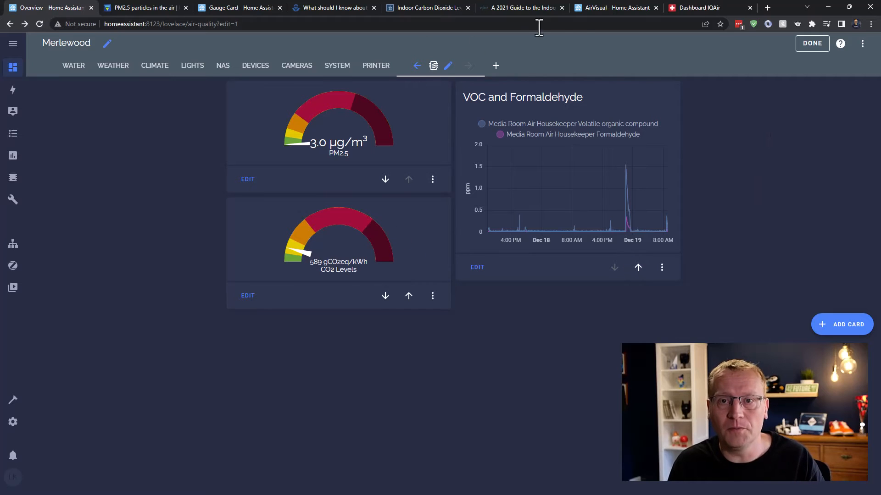
# Review the AirVisual integration documentation, and create a new API key on the Community plan in the IQAir dashboard.
pyautogui.click(627, 8)
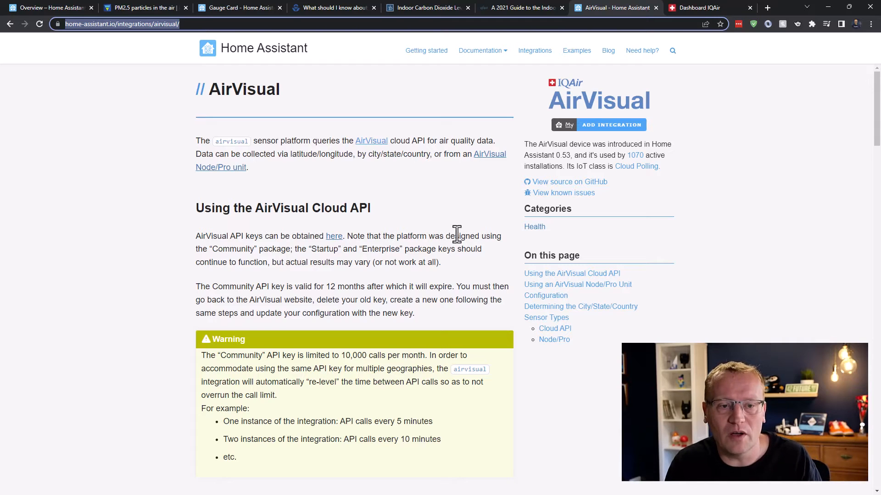
pyautogui.scroll(-2, 465, 217)
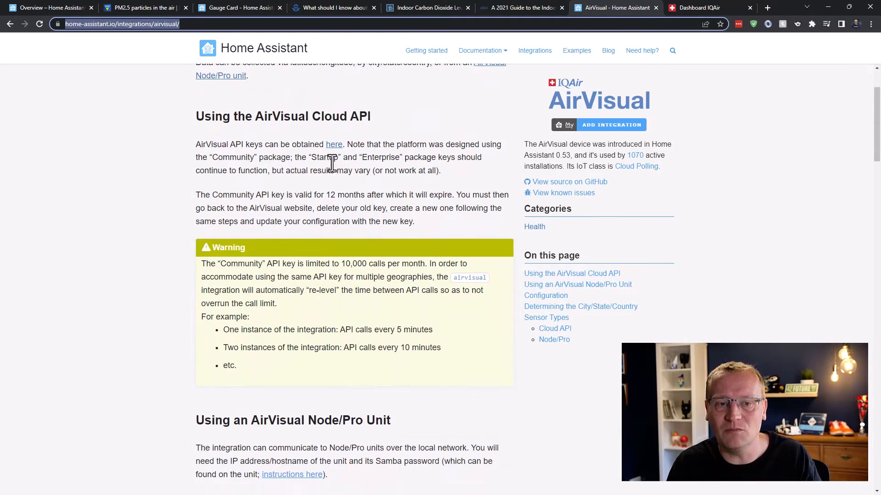
pyautogui.click(702, 7)
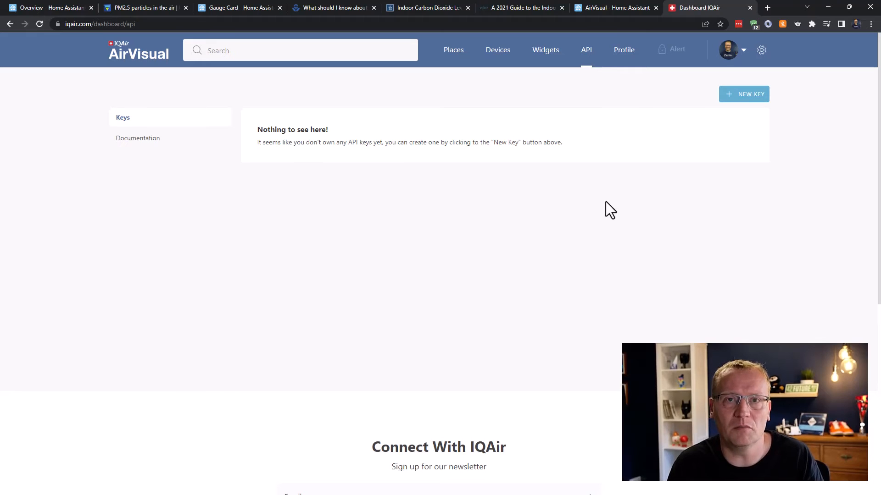
pyautogui.click(755, 97)
pyautogui.click(461, 226)
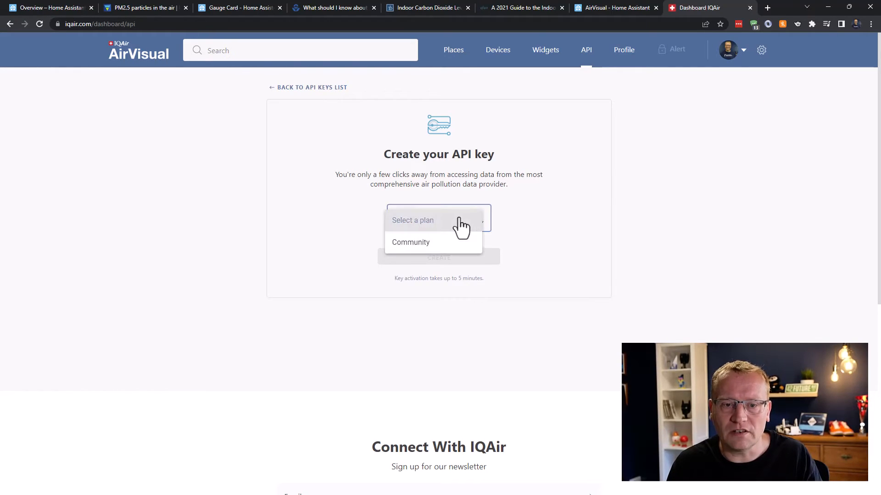
pyautogui.click(430, 248)
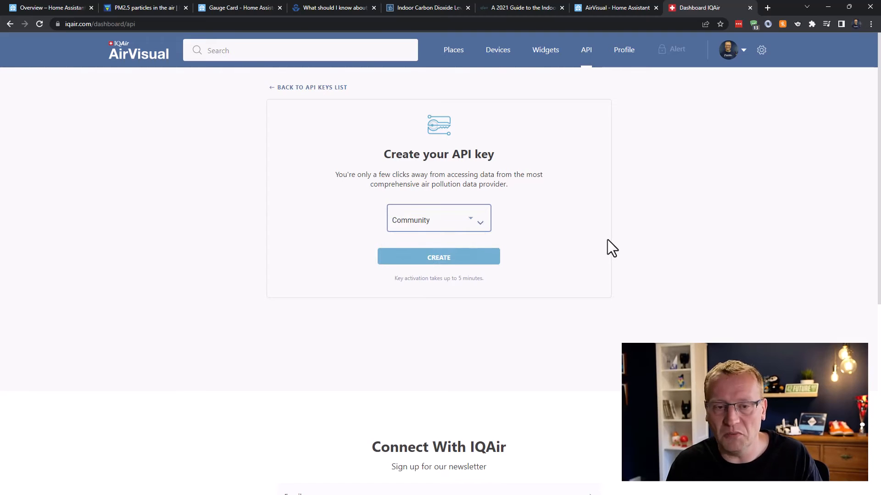
pyautogui.click(433, 259)
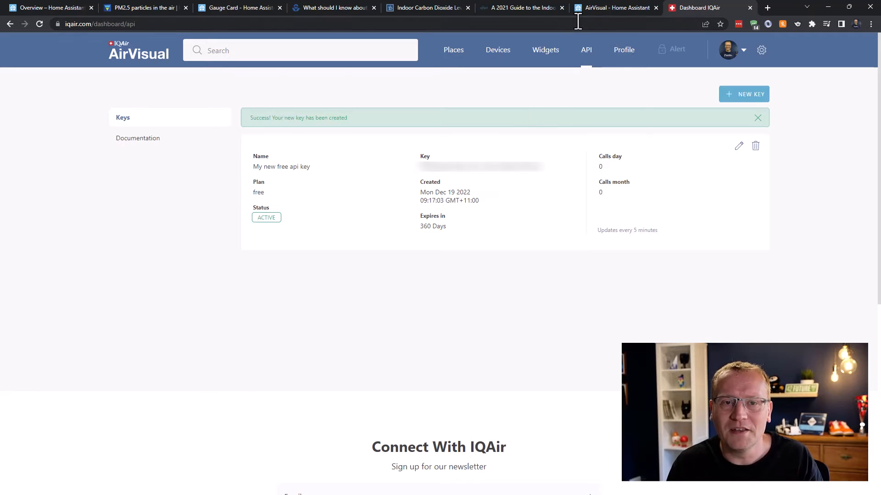
# Start adding the AirVisual integration in Home Assistant's settings, monitoring a Geographical Location by Latitude/Longitude.
pyautogui.click(33, 8)
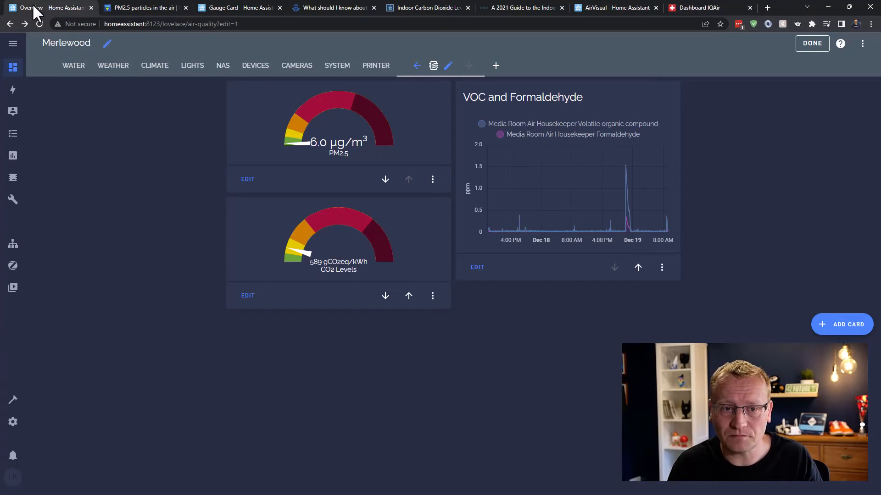
pyautogui.click(13, 423)
pyautogui.click(415, 114)
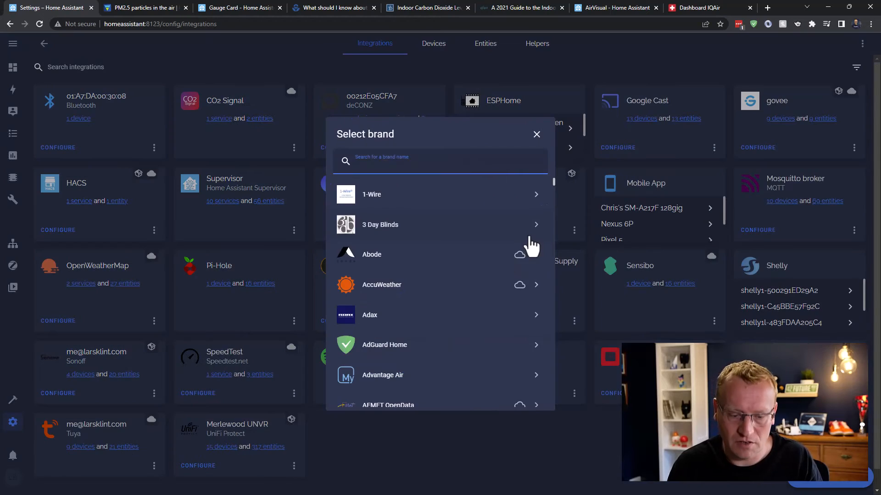
pyautogui.write('airv')
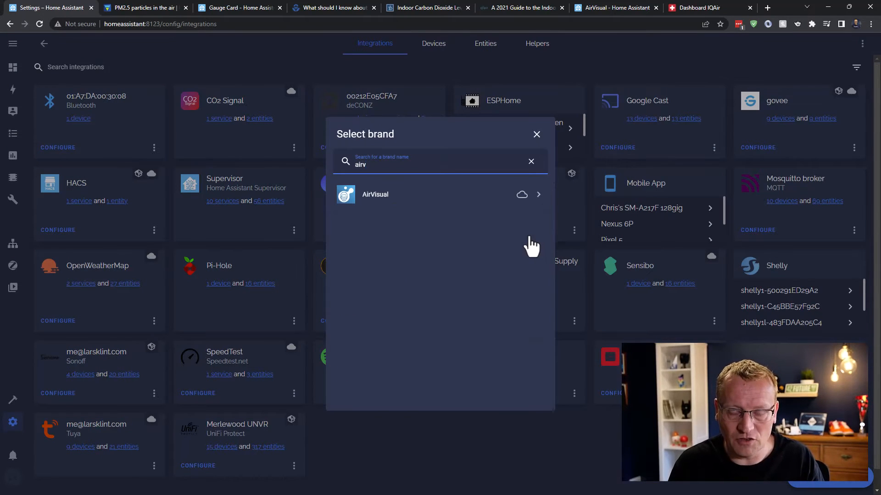
pyautogui.click(422, 200)
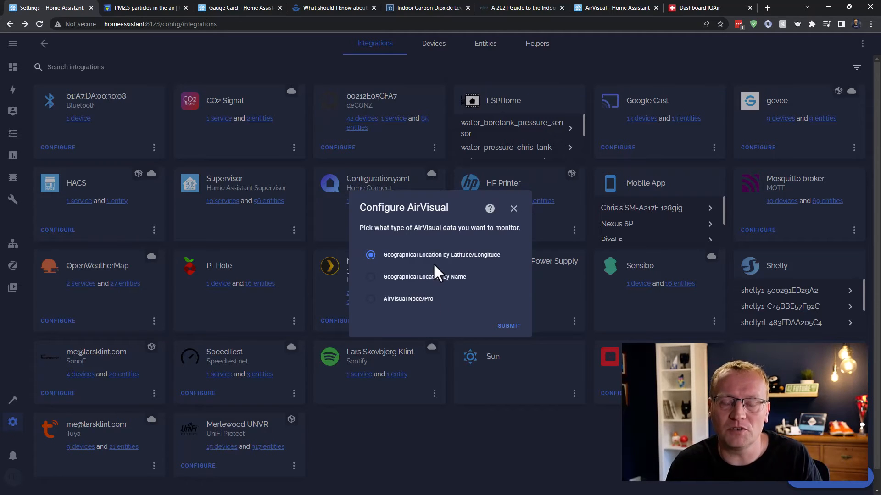
pyautogui.click(510, 327)
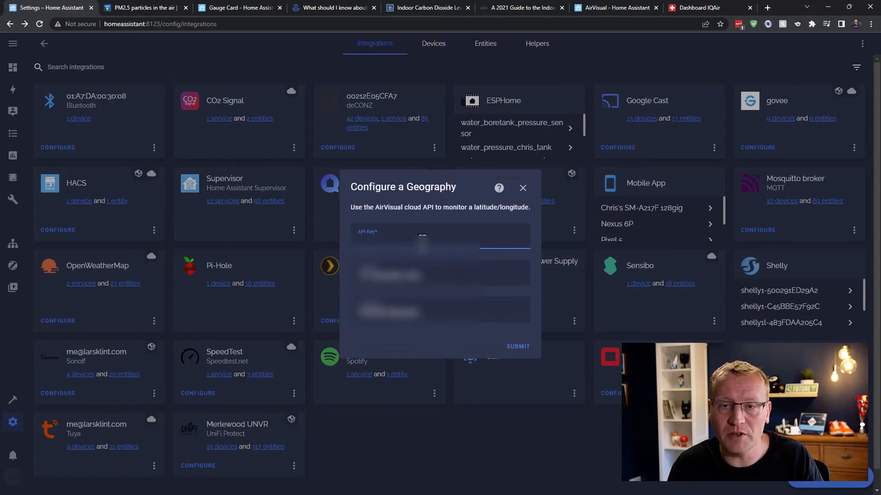
# Copy the new API key from the IQAir dashboard into the AirVisual API Key field, and complete the integration setup.
pyautogui.click(734, 8)
pyautogui.moveTo(421, 166); pyautogui.dragTo(539, 167)
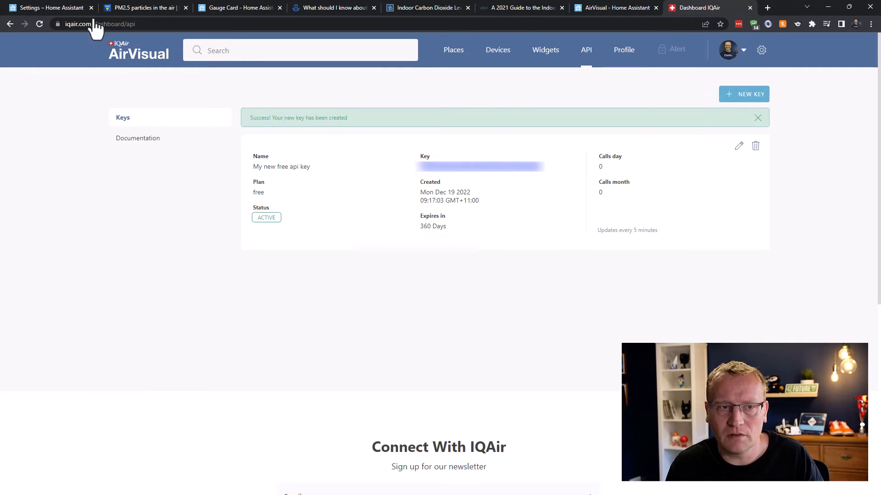
pyautogui.click(51, 8)
pyautogui.hotkey('ctrl', 'v')
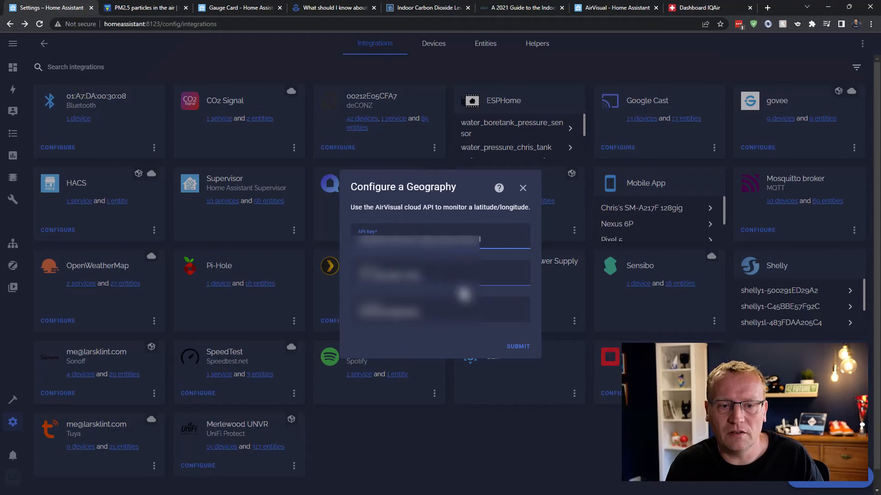
pyautogui.click(518, 347)
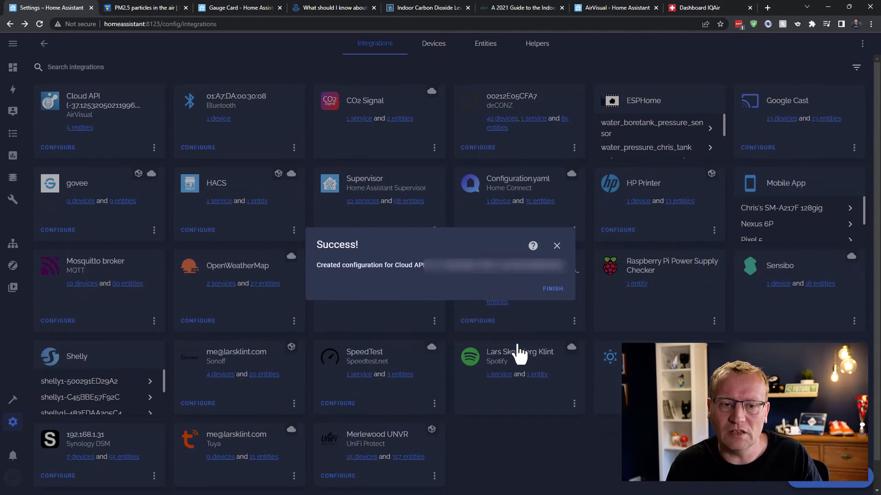
pyautogui.click(553, 289)
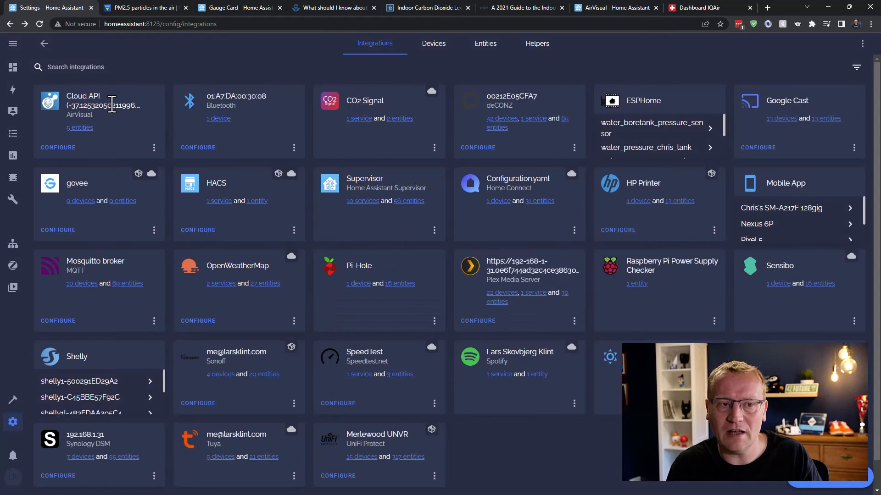
# Examine the AirVisual integration's entities and the settings of the U.S. Air quality index entity.
pyautogui.click(86, 129)
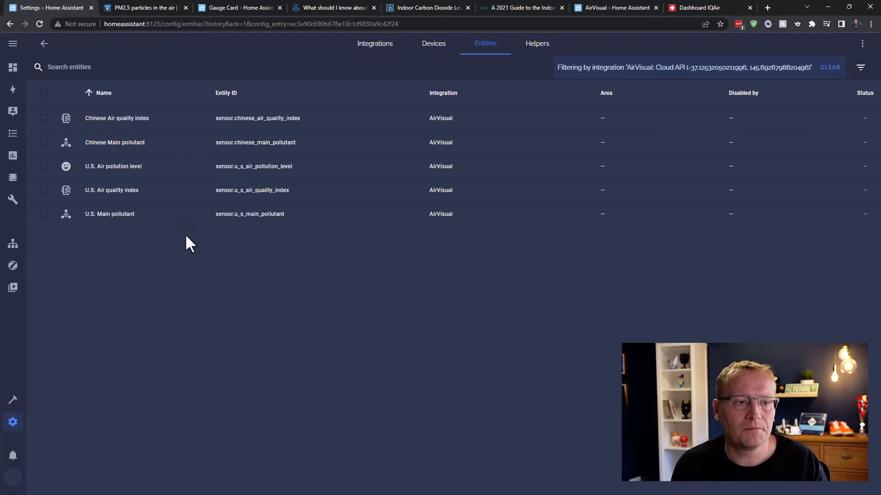
pyautogui.click(129, 198)
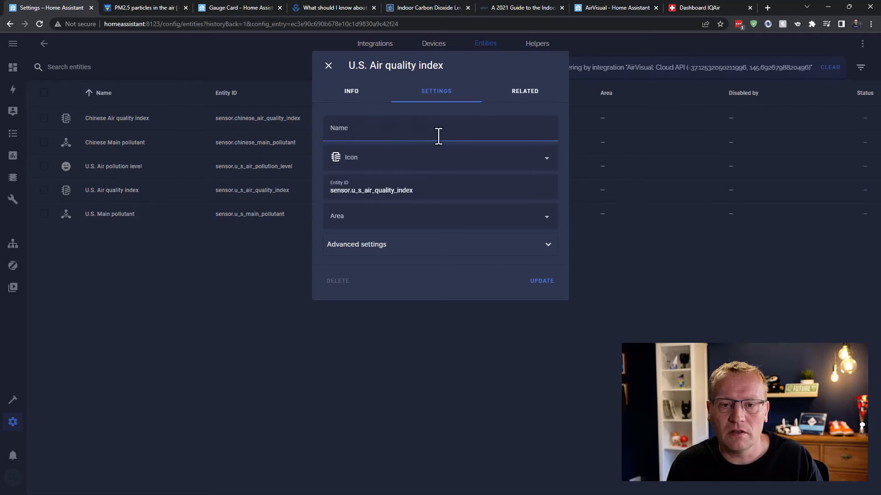
pyautogui.click(129, 202)
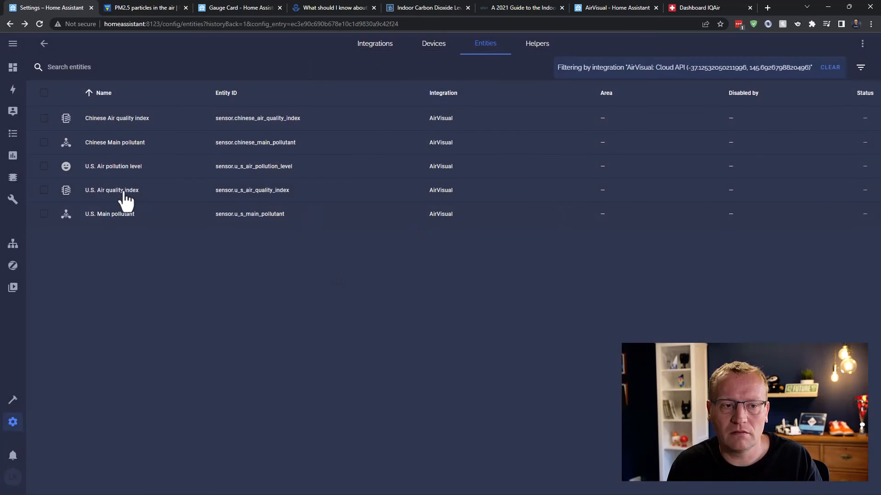
# Add a card for the U.S. Air quality index entity to the Air Quality dashboard view, using the suggested card.
pyautogui.click(13, 69)
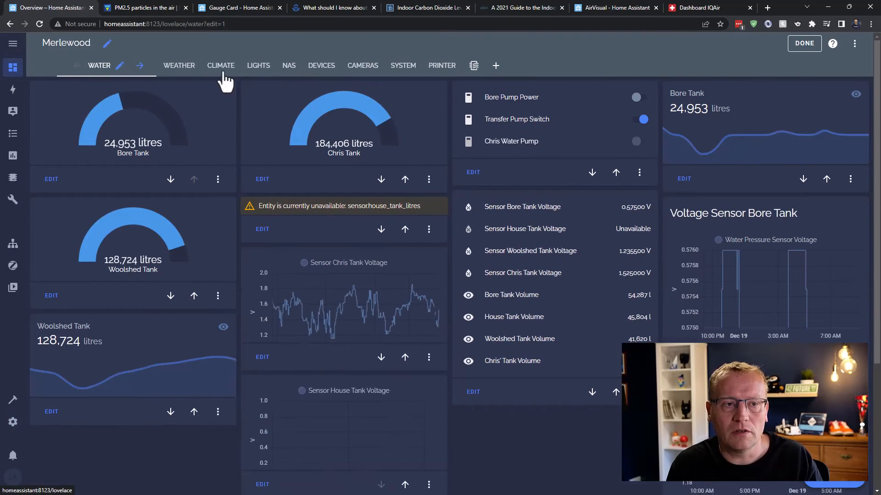
pyautogui.click(474, 65)
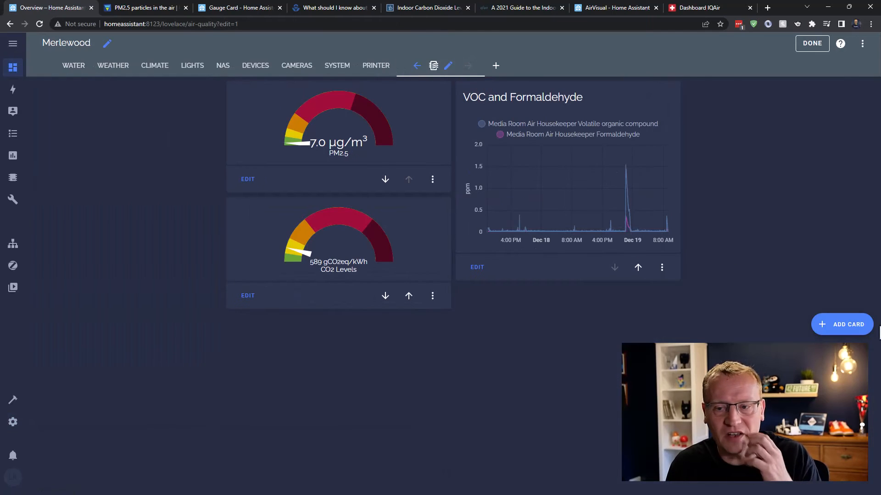
pyautogui.click(835, 326)
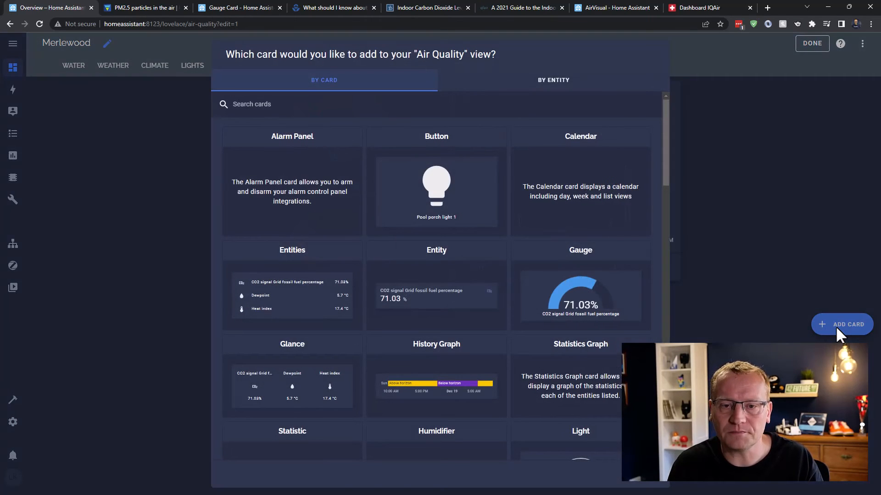
pyautogui.click(555, 85)
pyautogui.click(409, 112)
pyautogui.write('air')
pyautogui.click(228, 420)
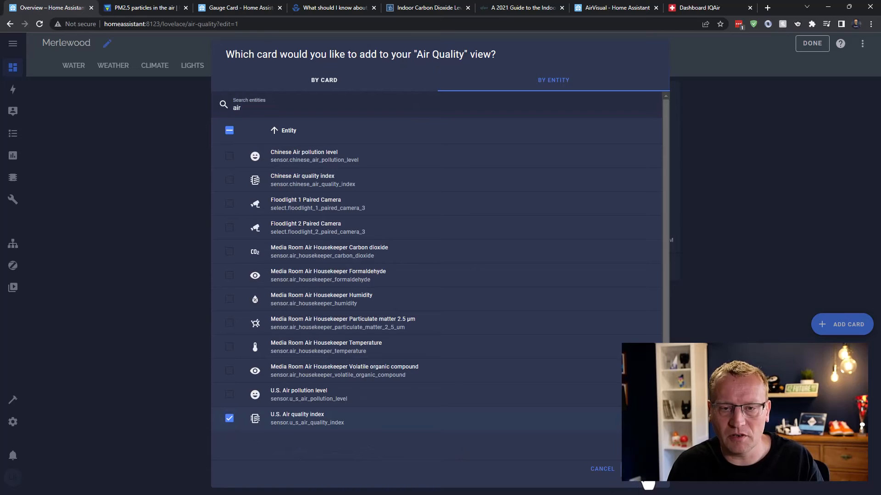
pyautogui.click(647, 477)
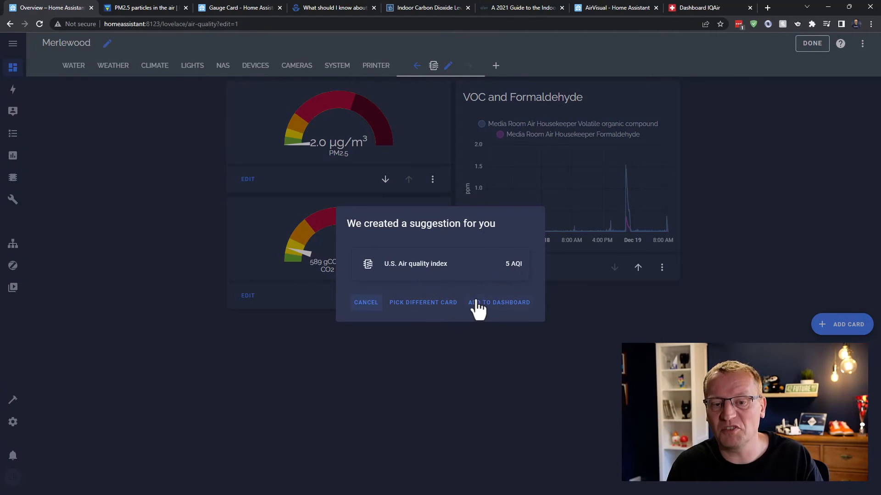
pyautogui.click(495, 304)
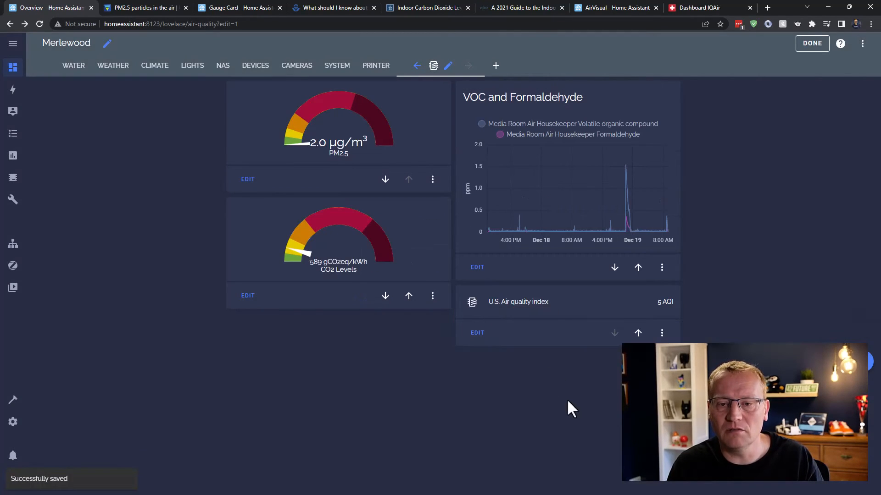
# Reopen the U.S. Air quality index card for editing and add the Chinese Air quality index entity.
pyautogui.click(477, 334)
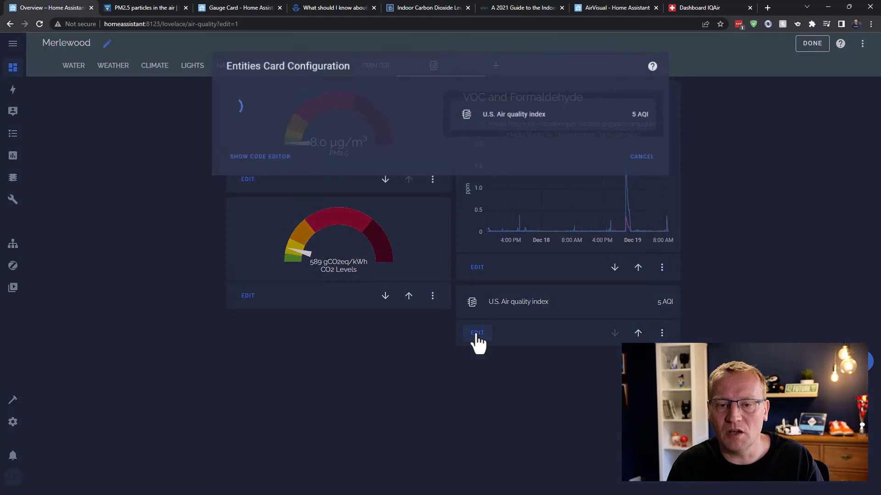
pyautogui.click(299, 305)
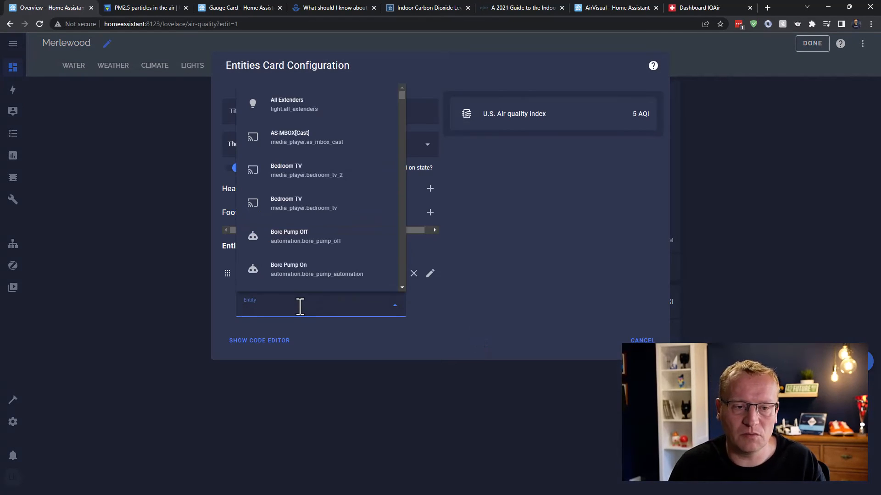
pyautogui.write('air')
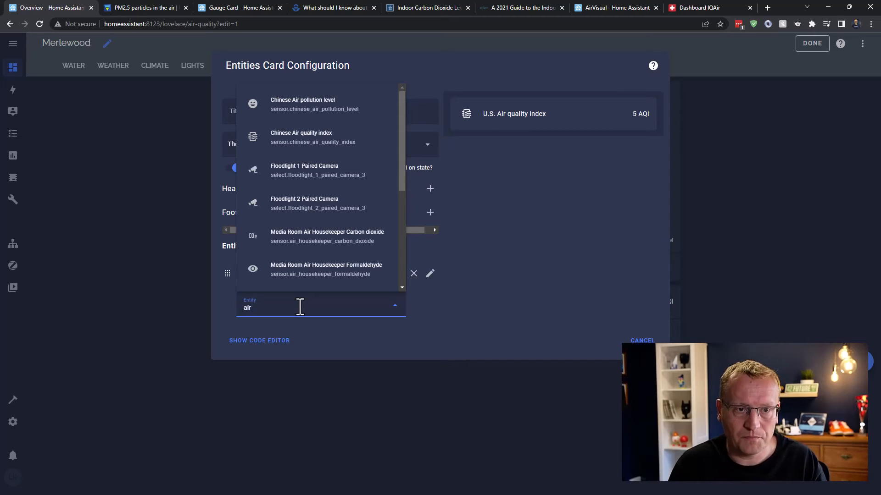
pyautogui.click(322, 133)
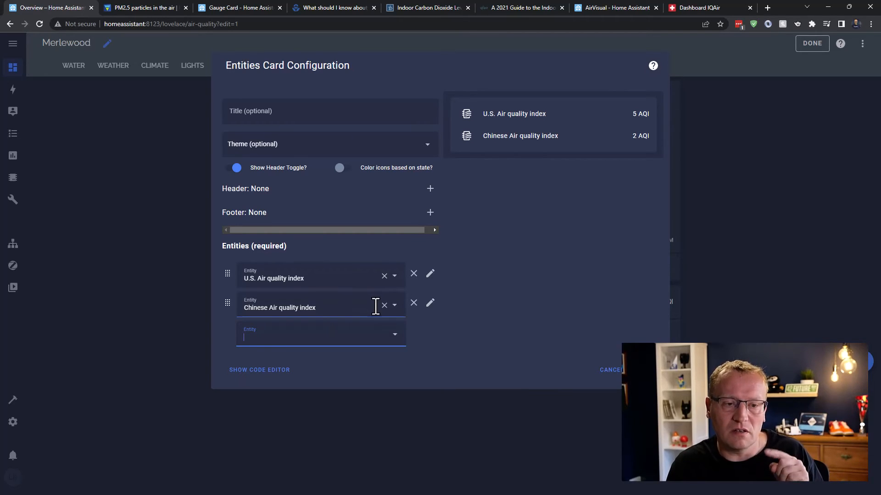
# Replace the Chinese Air quality index entity in the card with the U.S. Main pollutant entity.
pyautogui.click(385, 305)
pyautogui.click(280, 313)
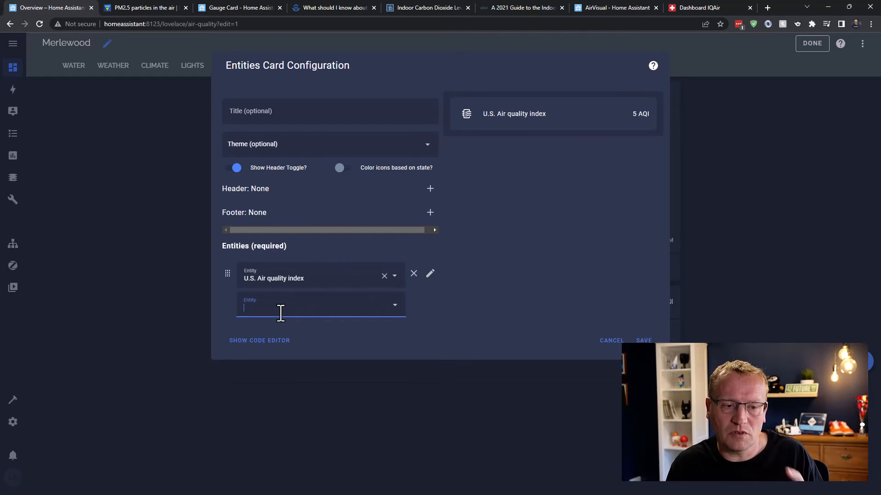
pyautogui.write('u.s')
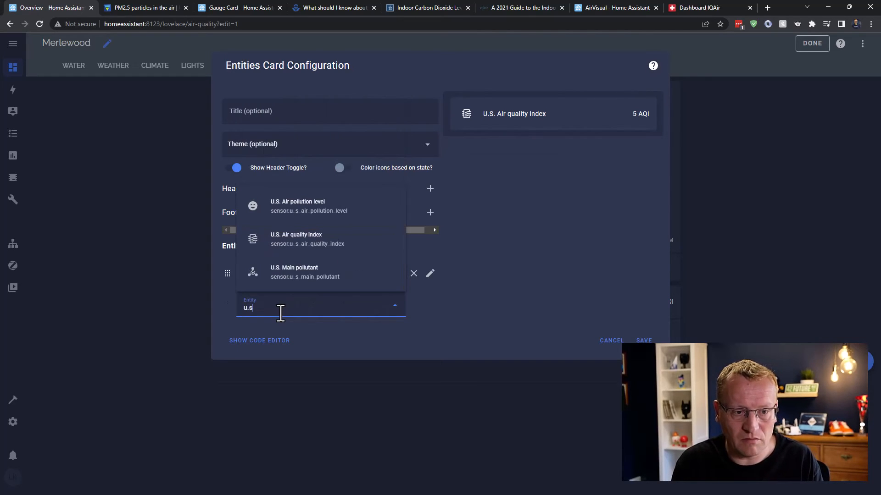
pyautogui.click(311, 273)
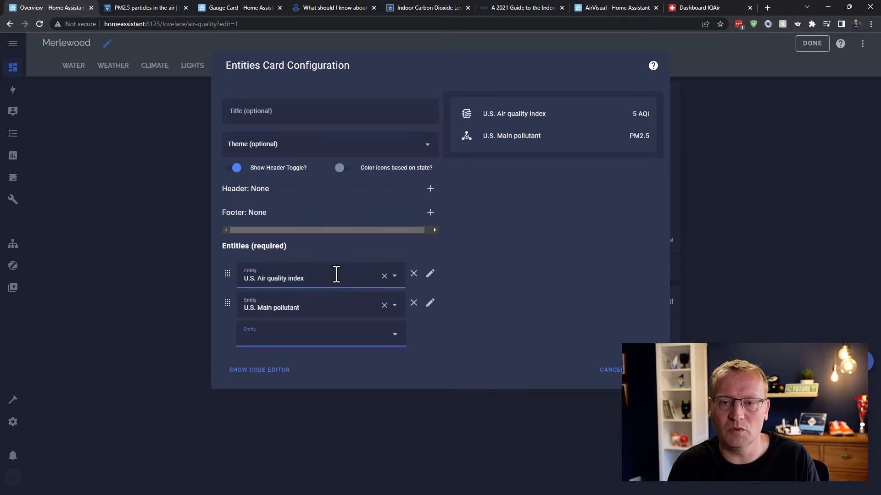
# Add the U.S. Air pollution level entity to the card, save it, and finish editing the dashboard.
pyautogui.click(274, 341)
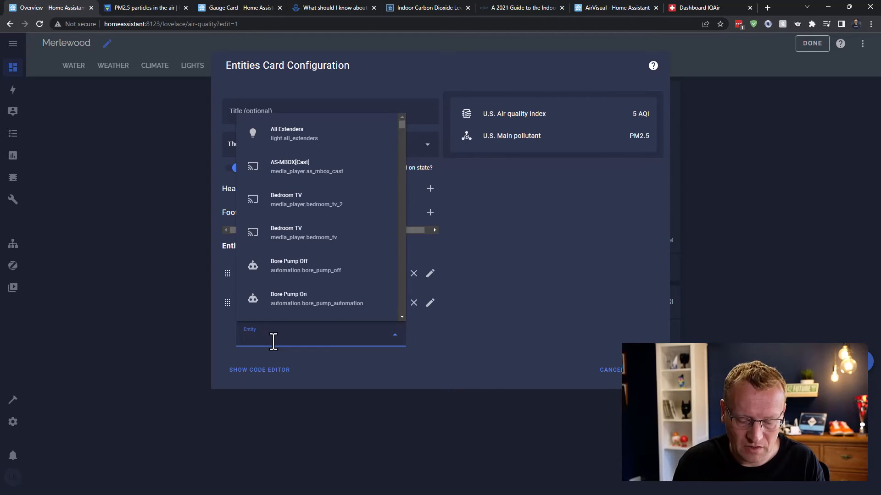
pyautogui.write('u.s')
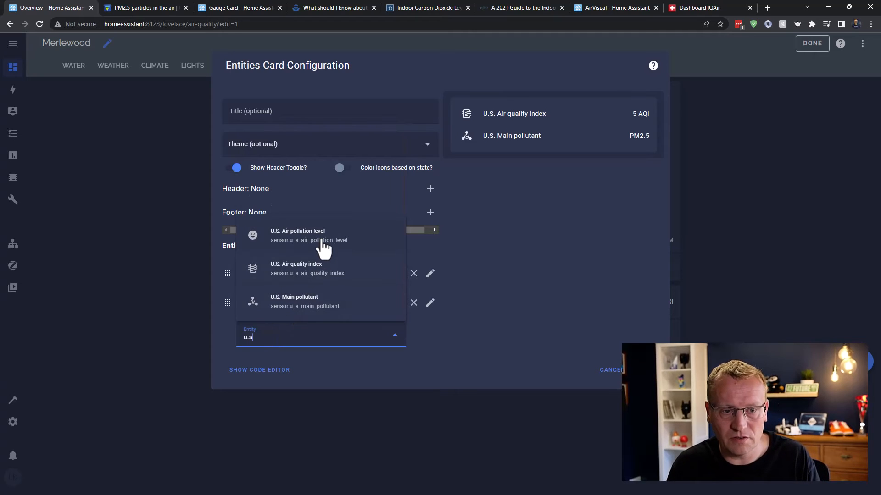
pyautogui.click(323, 247)
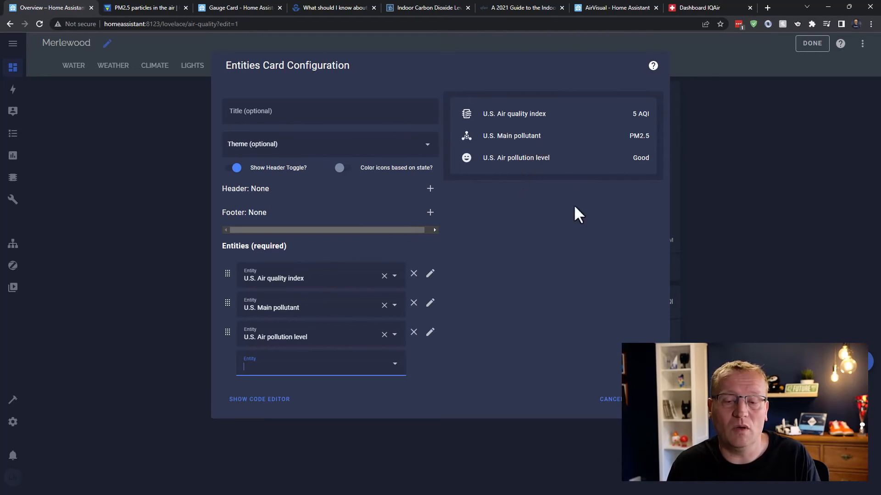
pyautogui.click(648, 399)
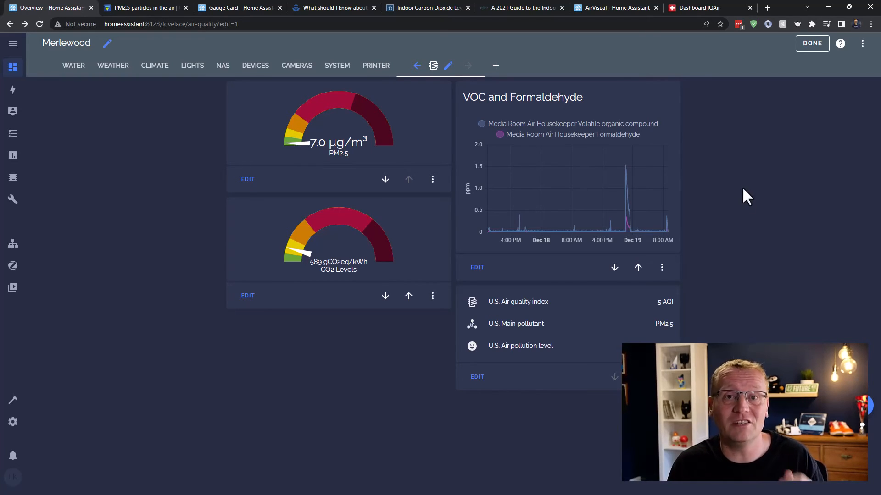
pyautogui.click(811, 46)
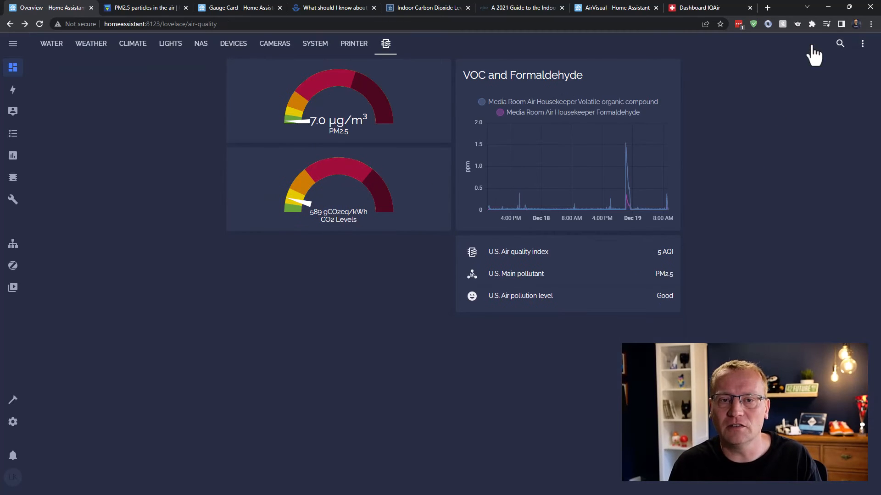
# Switch to Node-RED and create a new flow named Air Quality.
pyautogui.click(13, 248)
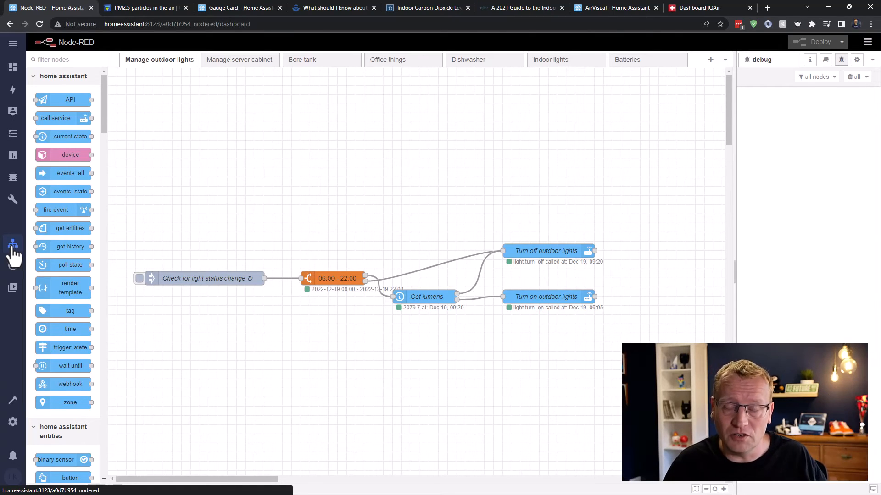
pyautogui.click(710, 60)
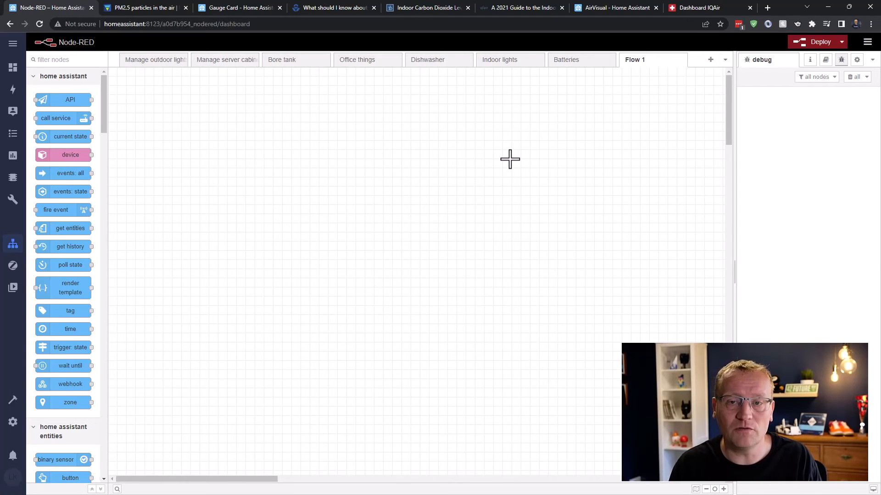
pyautogui.doubleClick(639, 61)
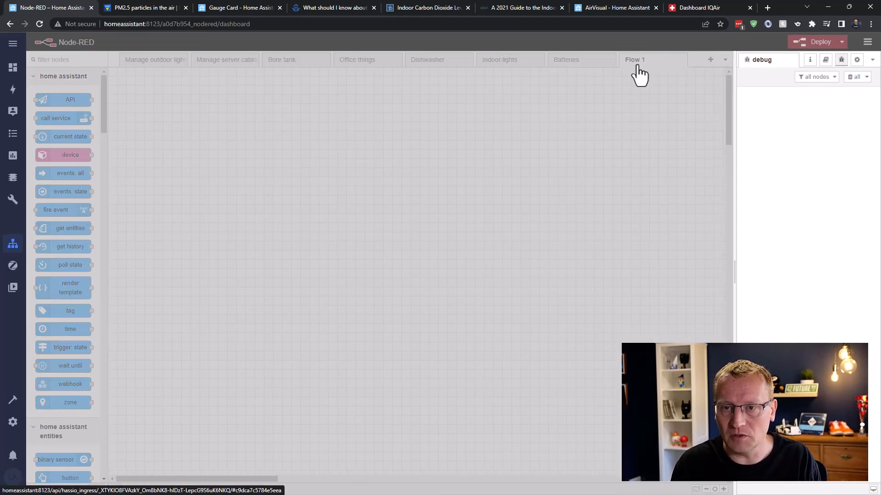
pyautogui.tripleClick(613, 124)
pyautogui.write('Air Quality')
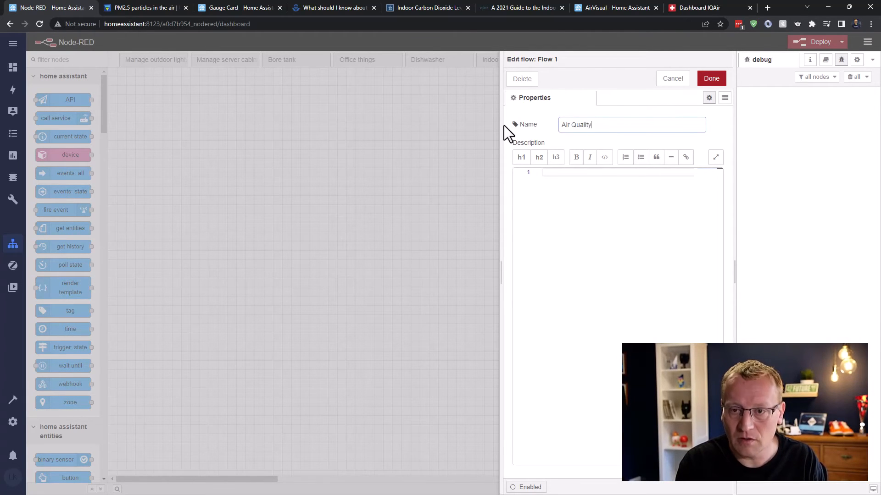
pyautogui.click(712, 80)
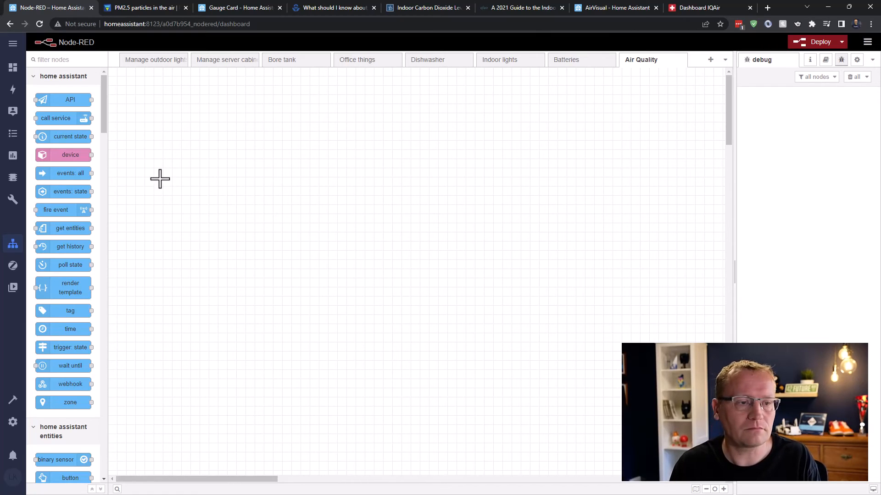
# Add a trigger: state node labelled PM2.5 High with state type number and the condition current state > 25, entered as a number.
pyautogui.moveTo(68, 343); pyautogui.dragTo(307, 203)
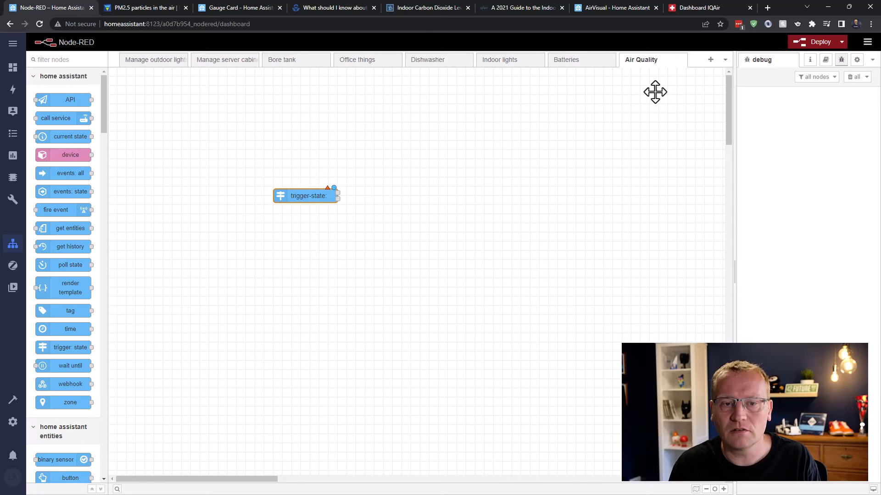
pyautogui.press('Return')
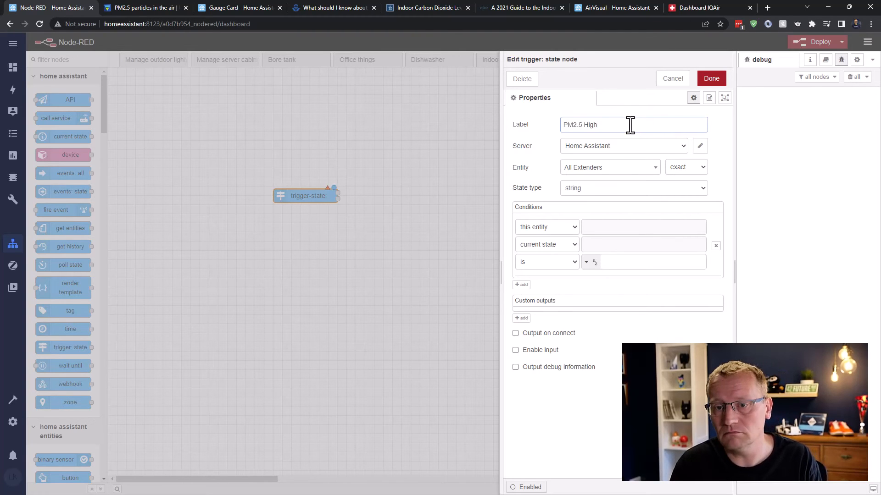
pyautogui.click(642, 188)
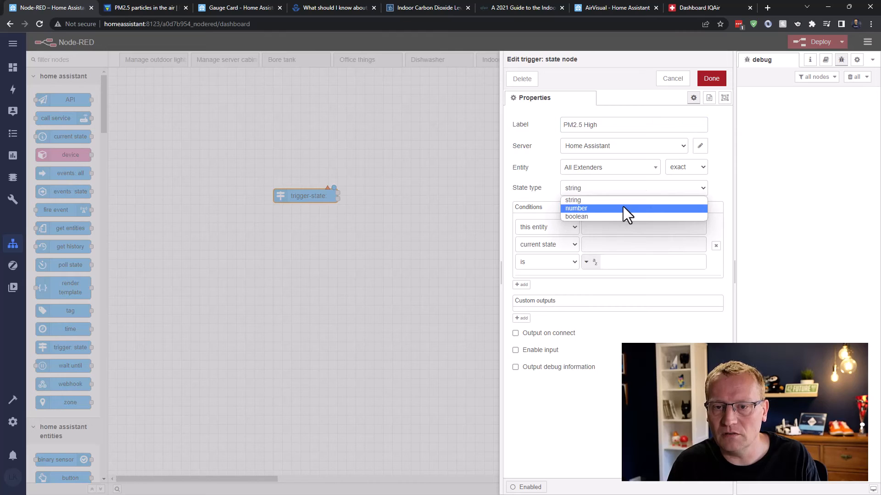
pyautogui.click(622, 209)
pyautogui.click(574, 269)
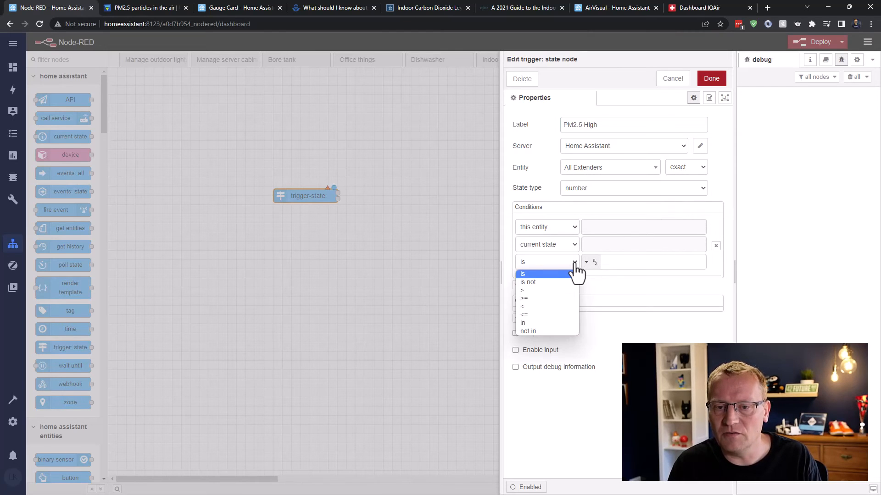
pyautogui.click(547, 288)
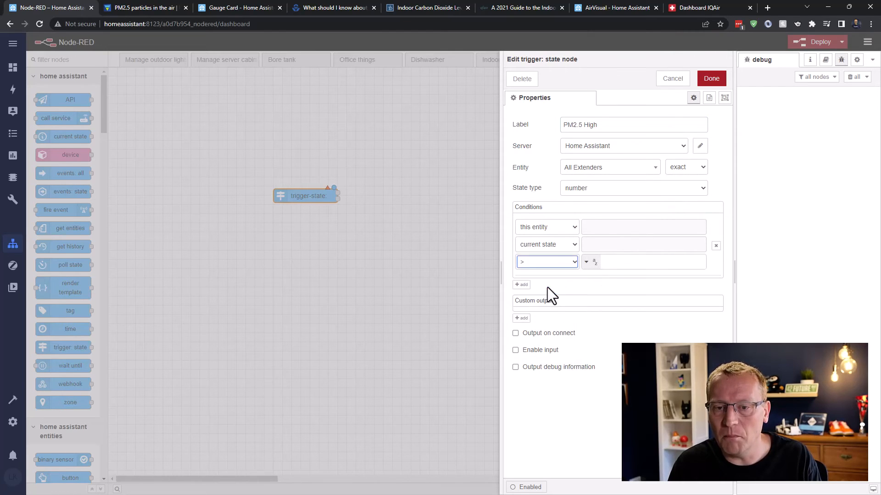
pyautogui.click(590, 262)
pyautogui.click(598, 289)
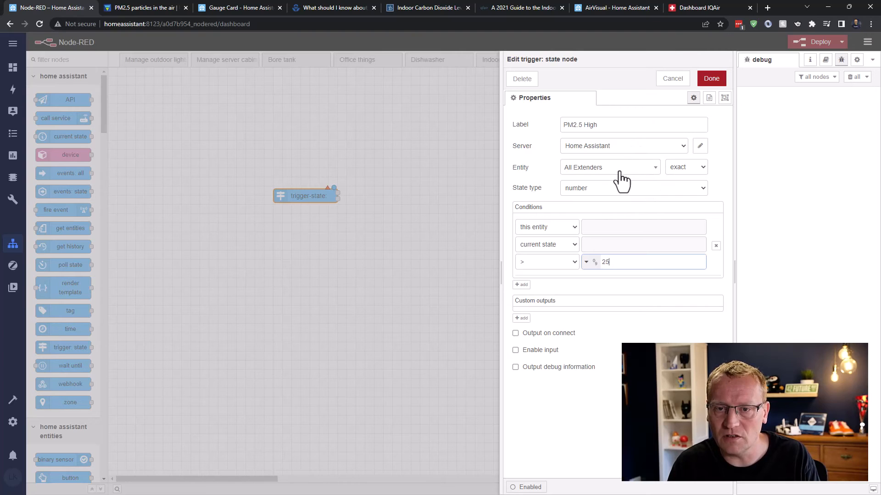
# Set the trigger node's entity to the Media Room Air Housekeeper PM2.5 sensor and save the node.
pyautogui.click(655, 168)
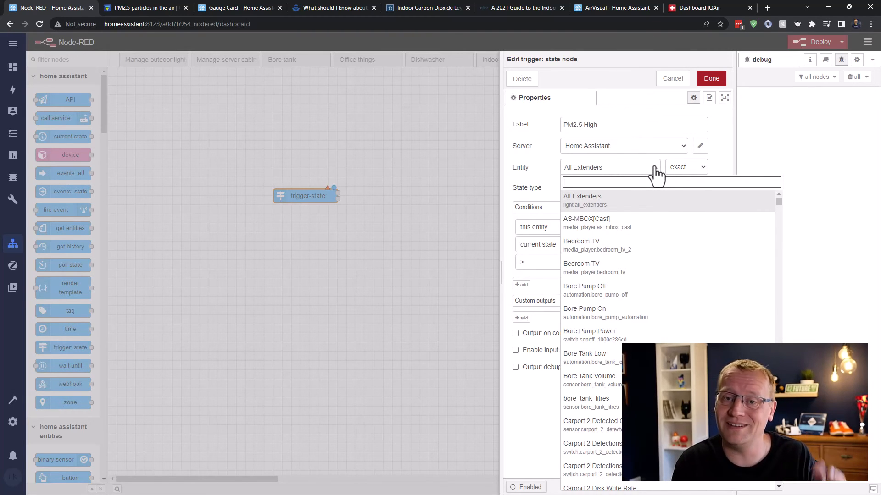
pyautogui.write('air')
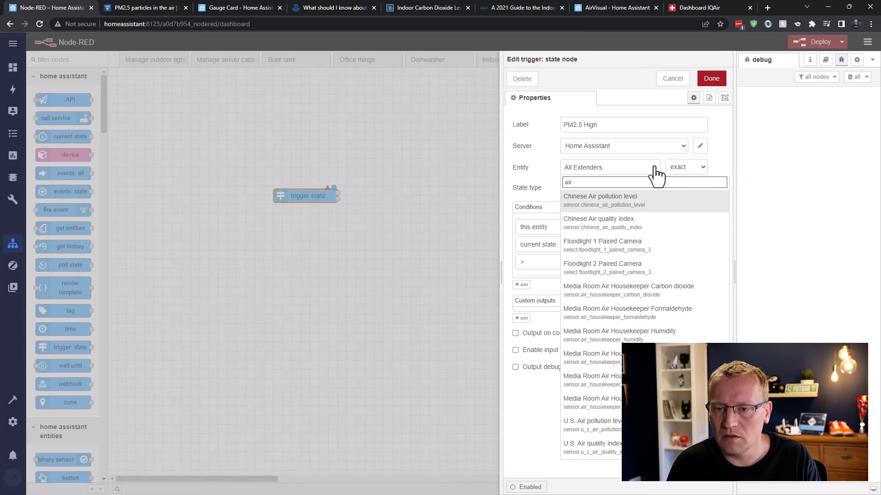
pyautogui.click(656, 357)
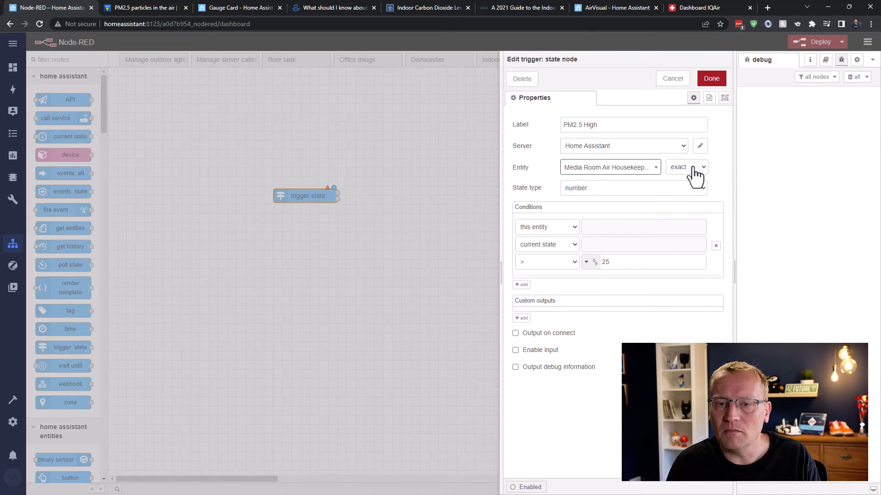
pyautogui.click(712, 79)
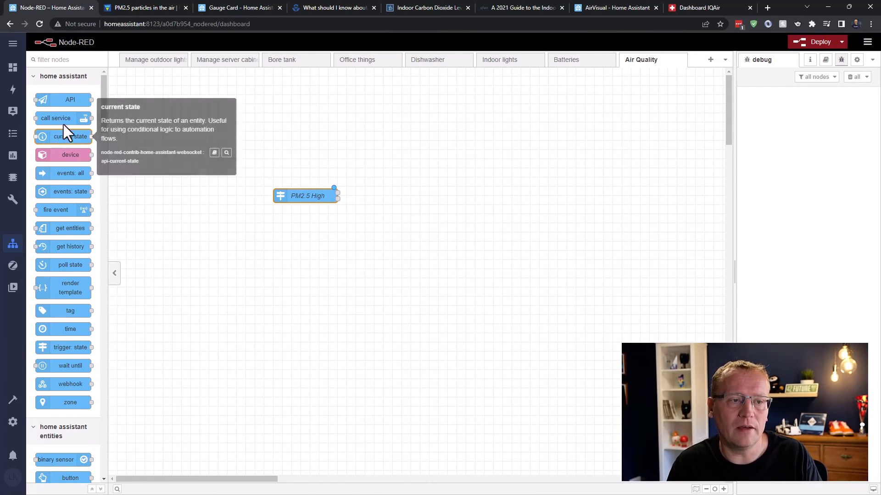
# Add a call service node beside the PM2.5 High node and name it Notify Mobile.
pyautogui.moveTo(63, 120); pyautogui.dragTo(400, 196)
pyautogui.doubleClick(400, 196)
pyautogui.click(602, 124)
pyautogui.write('Notify Mobile')
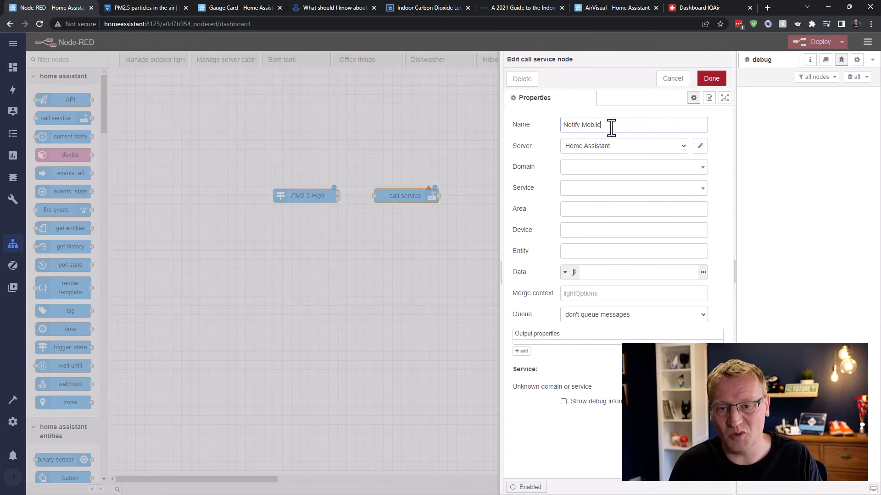
# Set the Notify Mobile node's domain to notify and its service to mobile_app_pixel_7_pro.
pyautogui.click(619, 168)
pyautogui.write('noti')
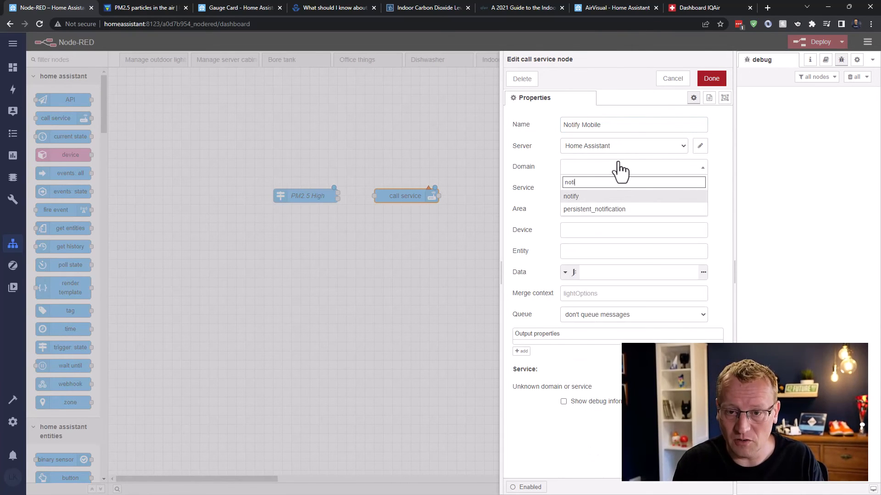
pyautogui.click(591, 196)
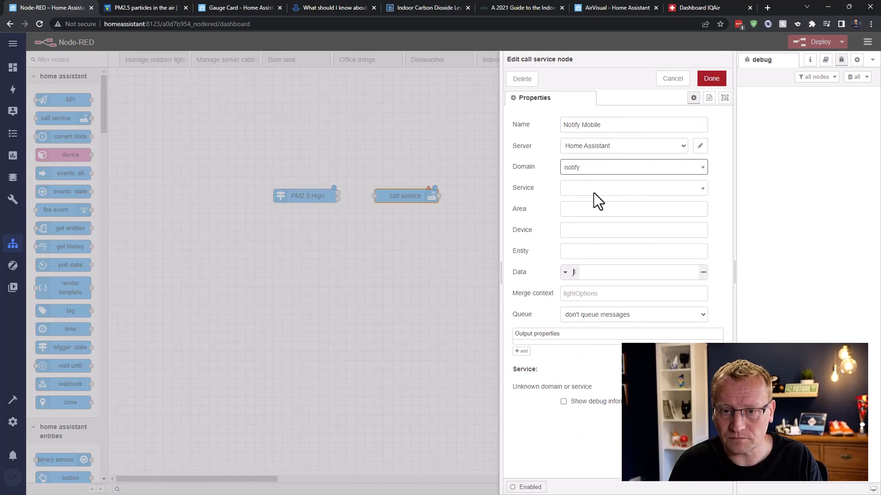
pyautogui.click(602, 189)
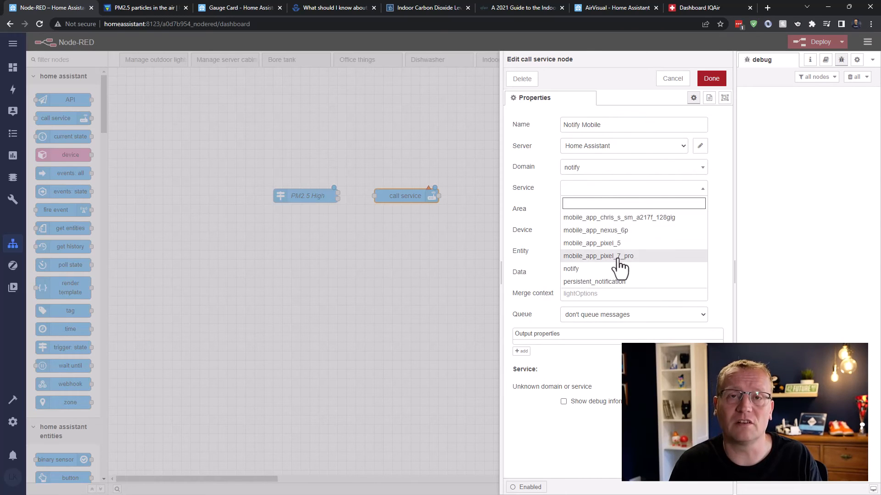
pyautogui.click(617, 257)
pyautogui.click(613, 211)
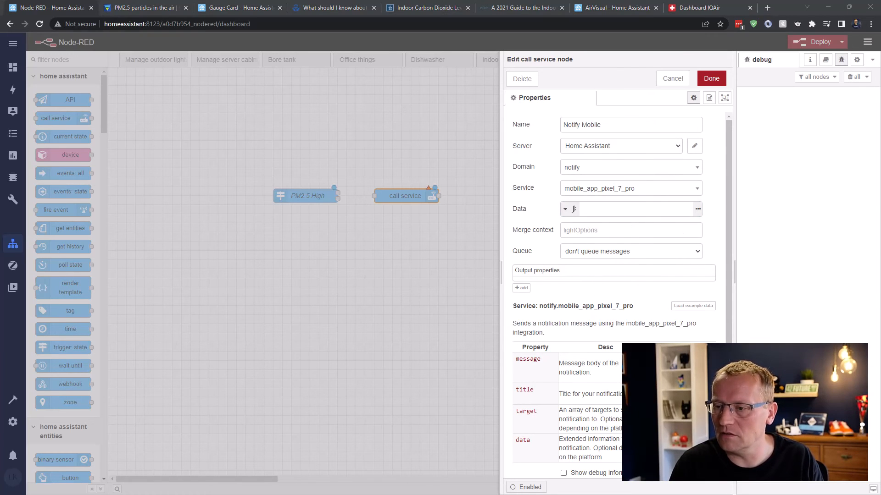
# Paste the notification data with message "Particulate Matter is high." and title "Air Quality Warning", check the expression, and save the node.
pyautogui.click(589, 210)
pyautogui.hotkey('ctrl', 'v')
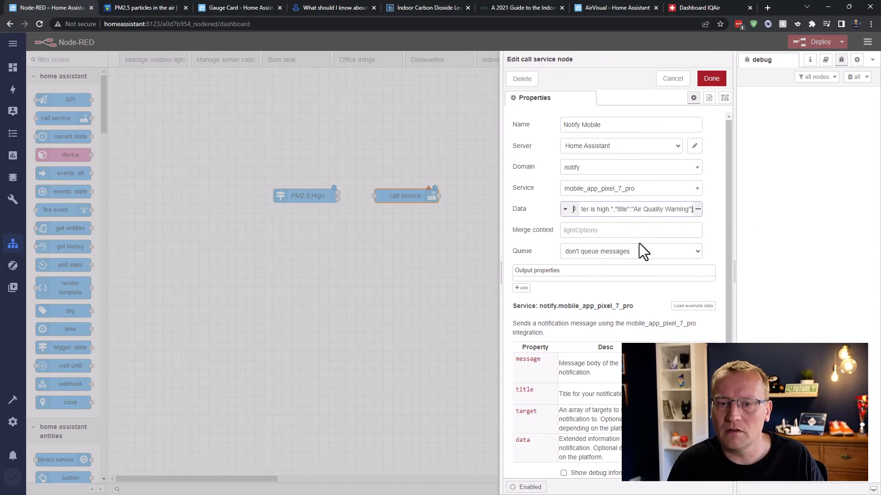
pyautogui.hotkey('ctrl', 'Return')
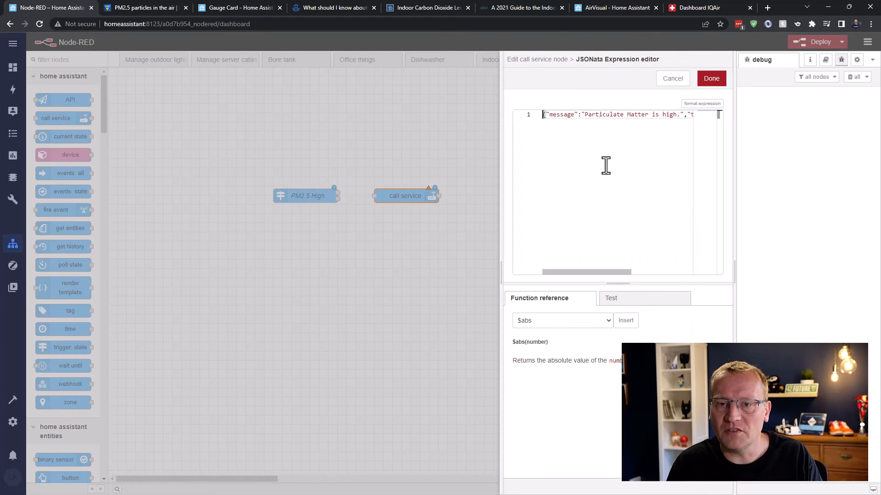
pyautogui.moveTo(593, 274); pyautogui.dragTo(664, 267)
pyautogui.click(711, 79)
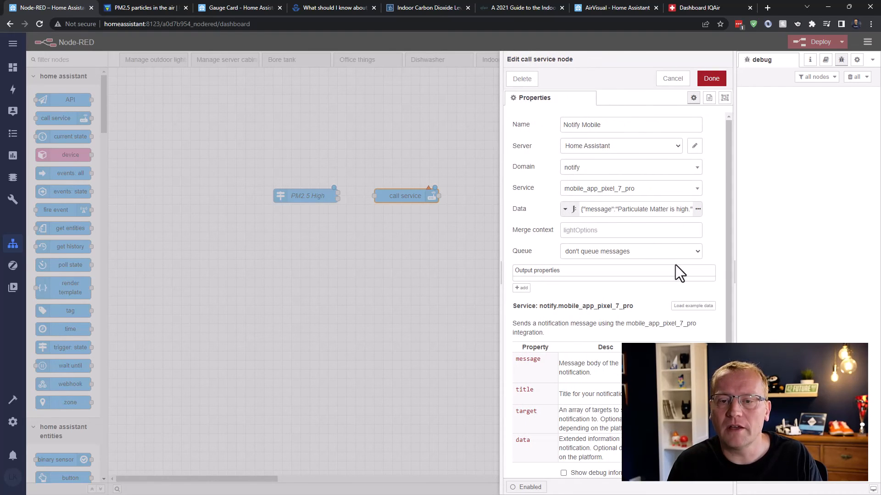
pyautogui.click(712, 79)
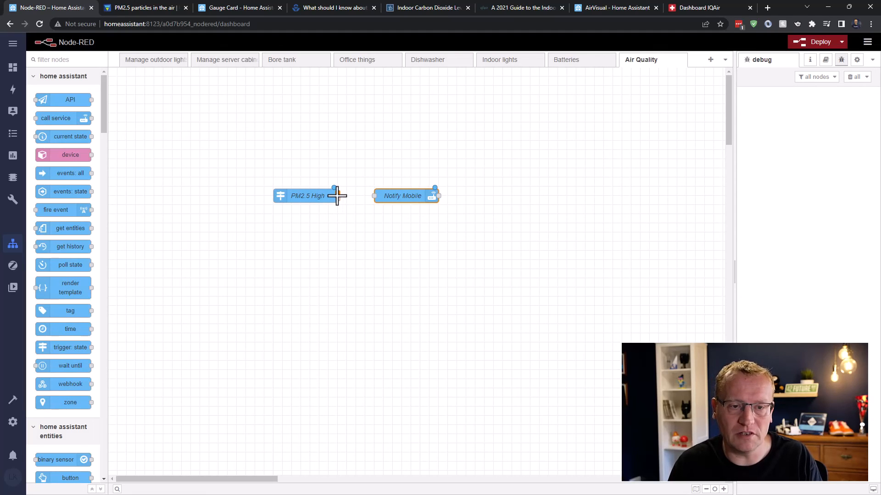
# Connect the first output of PM2.5 High to Notify Mobile and deploy the flow.
pyautogui.moveTo(337, 193); pyautogui.dragTo(371, 197)
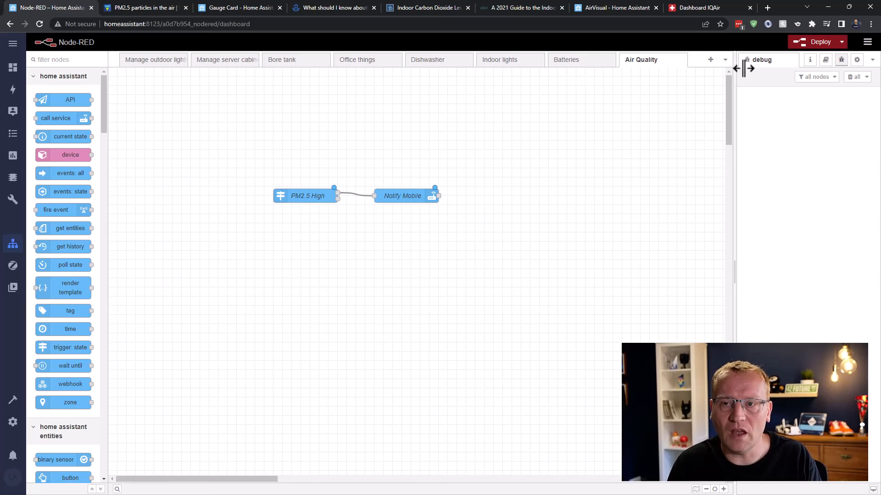
pyautogui.click(814, 46)
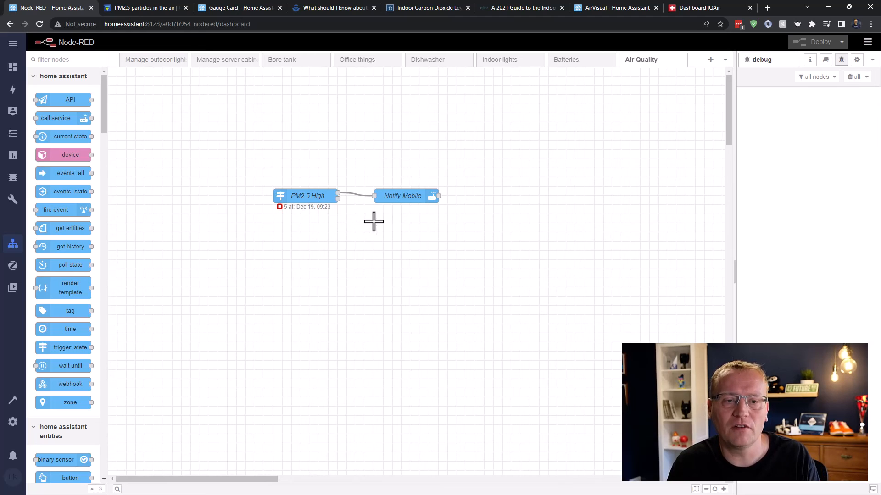
pyautogui.click(299, 197)
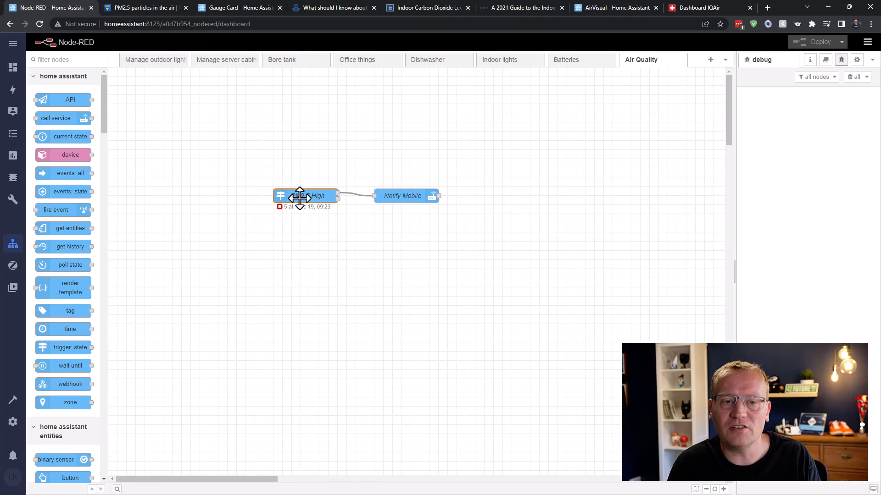
# Lower the PM2.5 High node's condition threshold to 2 and deploy the flow to test the notification.
pyautogui.press('Return')
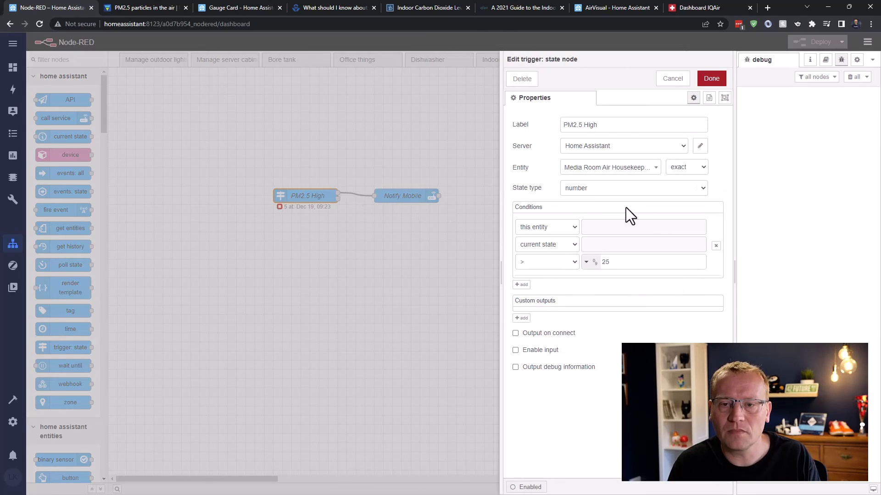
pyautogui.click(627, 263)
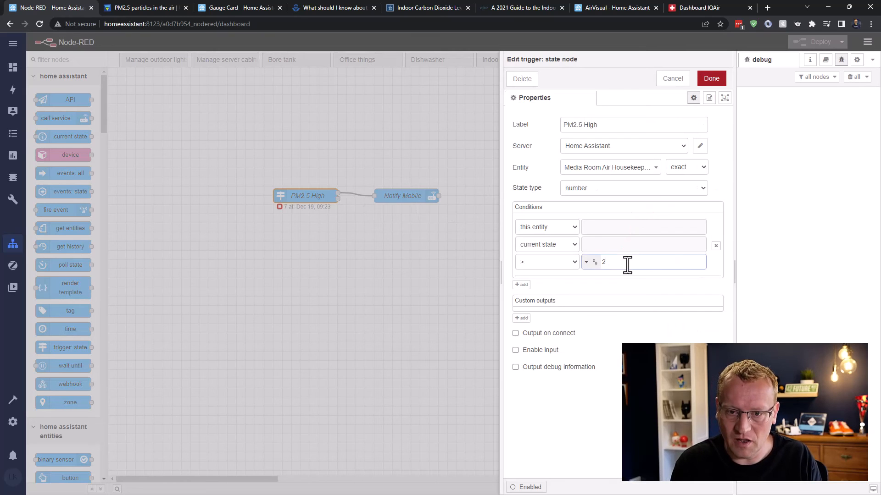
pyautogui.click(711, 79)
pyautogui.click(820, 43)
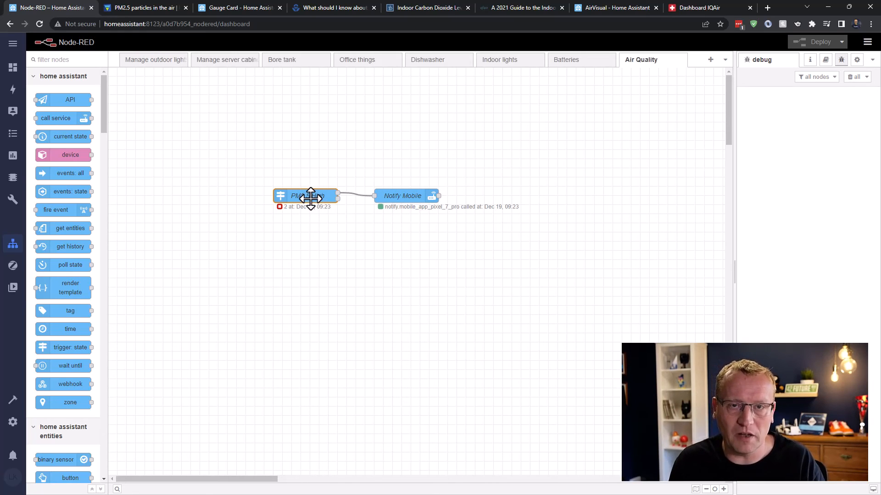
# Set the PM2.5 High node's condition threshold back to 25, save the node, and deploy the flow.
pyautogui.press('Return')
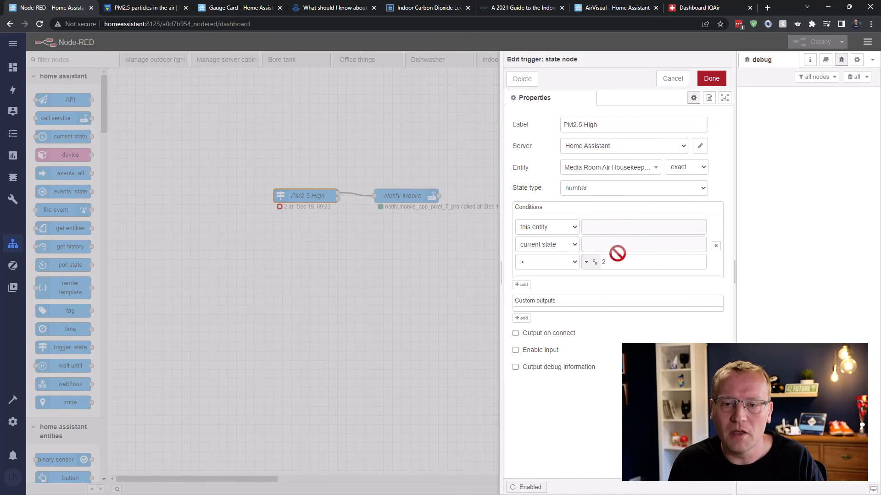
pyautogui.click(620, 263)
pyautogui.write('5')
pyautogui.click(712, 82)
pyautogui.click(808, 42)
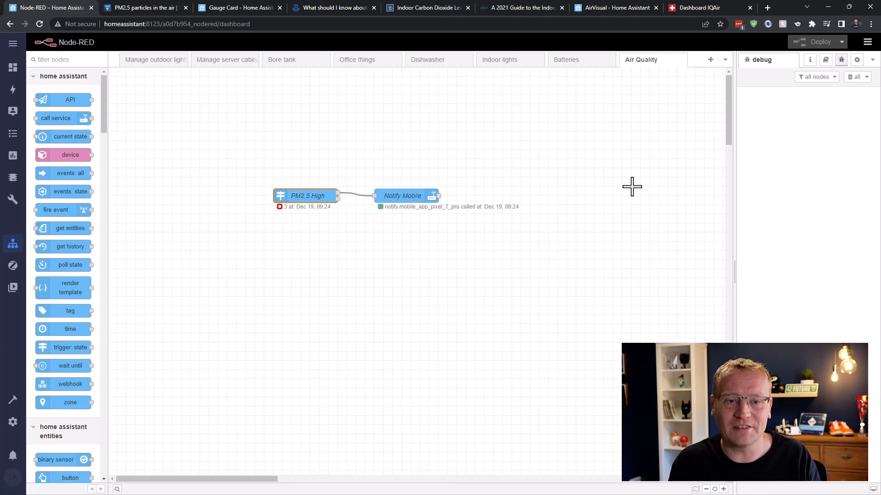
# Return to the Home Assistant Overview dashboard and view its air quality page.
pyautogui.click(13, 68)
pyautogui.click(385, 44)
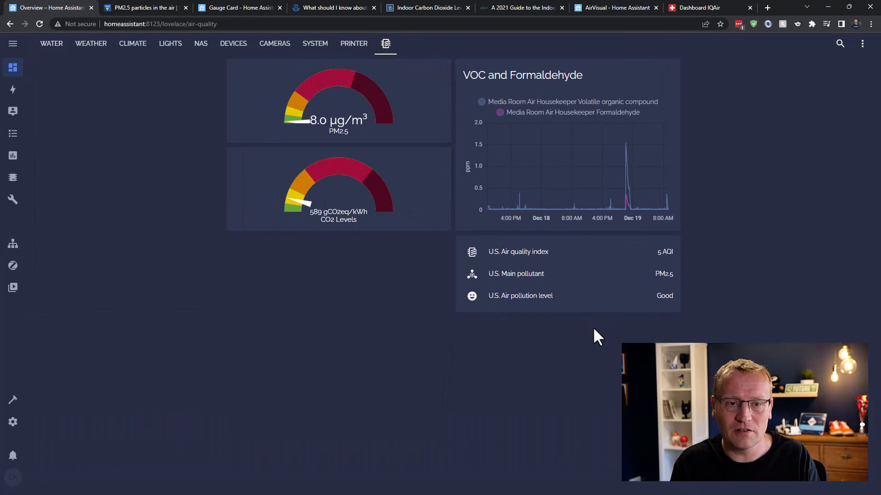